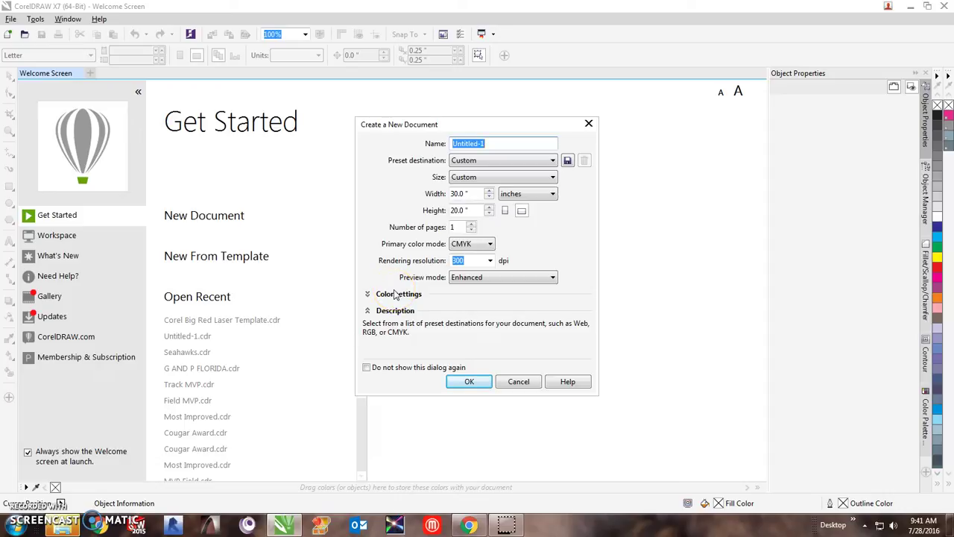
Create a new document named '24x48 laser', 48 × 24 inches, in RGB colour mode.
{"action": "left_click", "coordinate": [492, 141]}
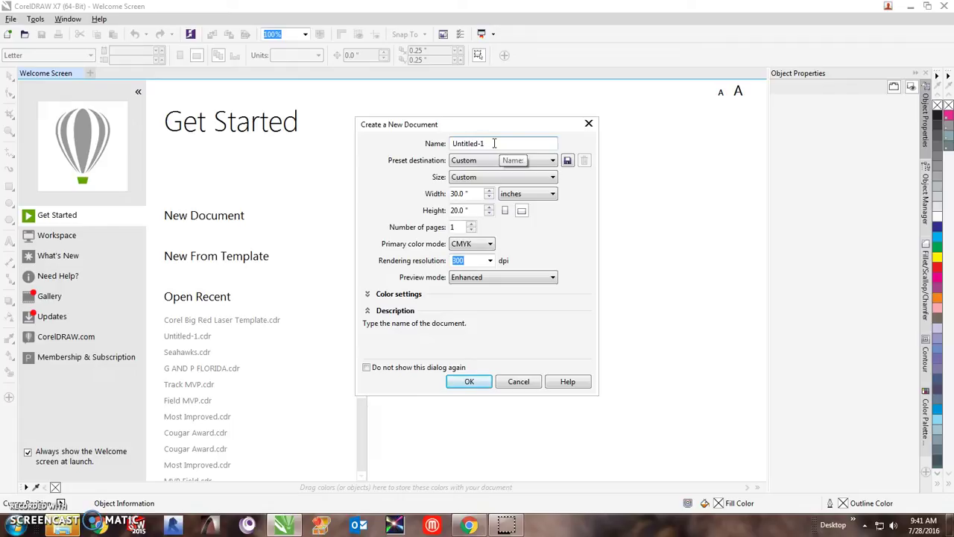
{"action": "key", "text": "BackSpace"}
{"action": "key", "text": "BackSpace"}
{"action": "key", "text": "BackSpace"}
{"action": "key", "text": "BackSpace"}
{"action": "key", "text": "BackSpace"}
{"action": "key", "text": "BackSpace"}
{"action": "key", "text": "BackSpace"}
{"action": "key", "text": "BackSpace"}
{"action": "key", "text": "BackSpace"}
{"action": "key", "text": "BackSpace"}
{"action": "type", "text": "24x48 laser"}
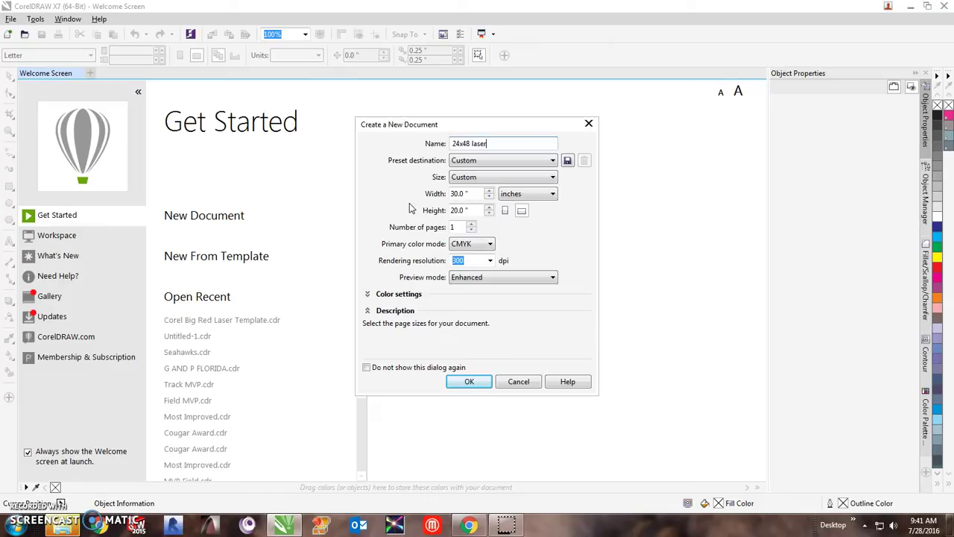
{"action": "left_click", "coordinate": [472, 195]}
{"action": "left_click", "coordinate": [403, 193]}
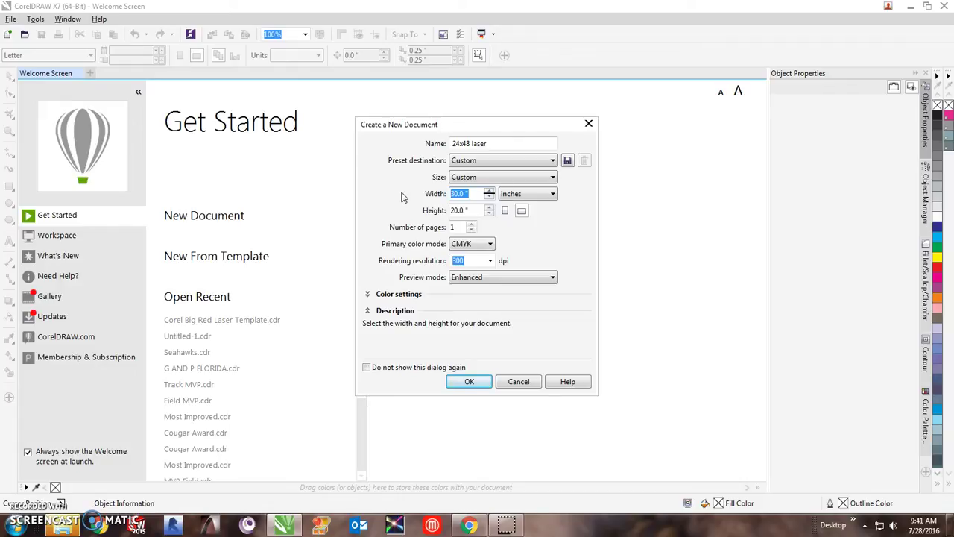
{"action": "type", "text": "48"}
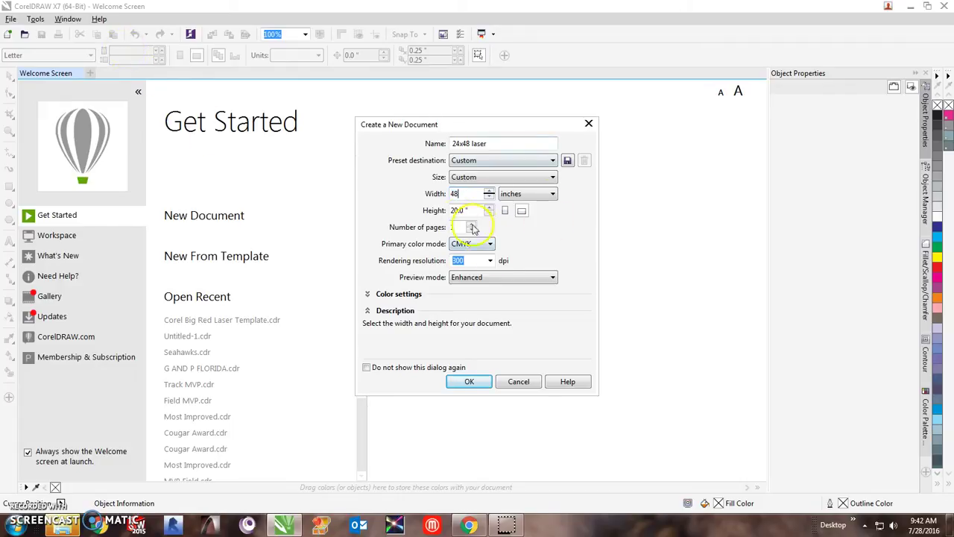
{"action": "key", "text": "Tab"}
{"action": "type", "text": "24"}
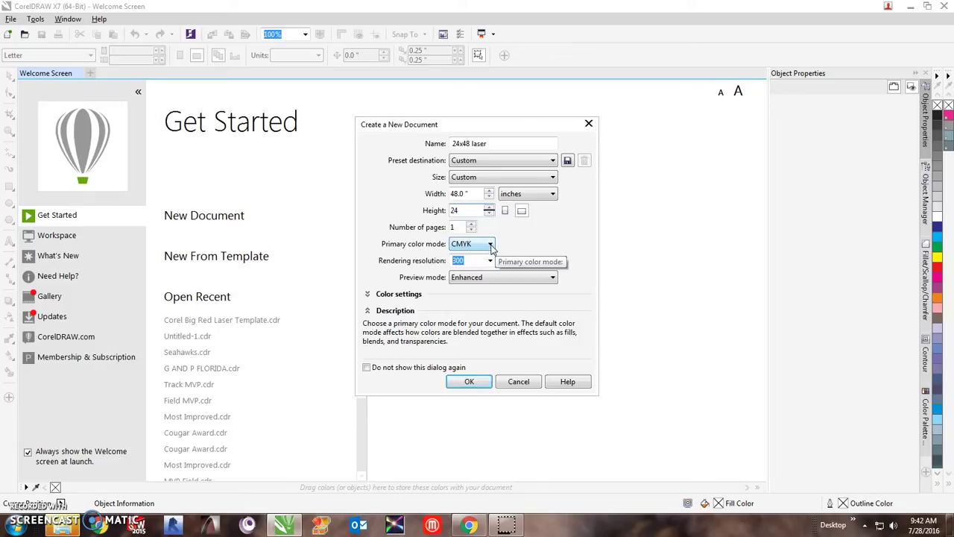
{"action": "left_click", "coordinate": [491, 246]}
{"action": "left_click", "coordinate": [460, 257]}
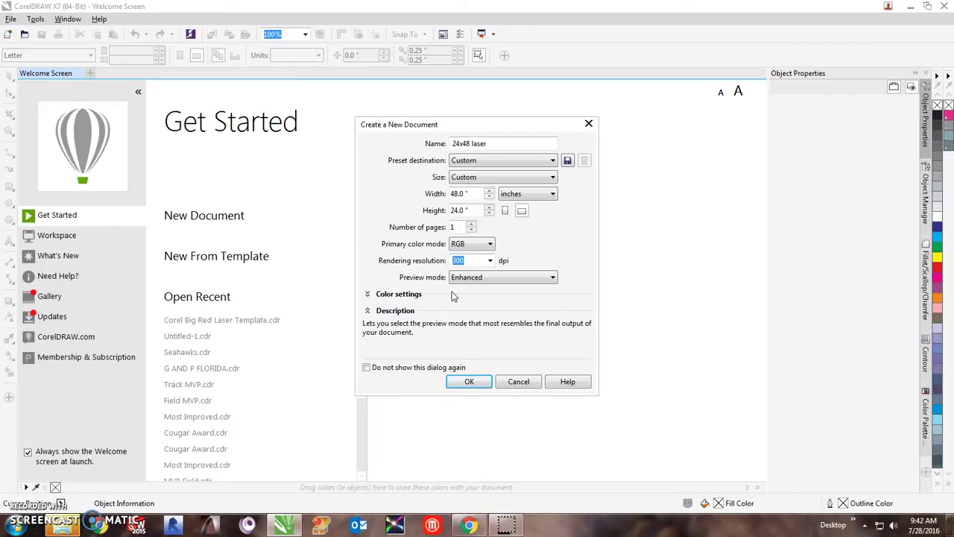
{"action": "left_click", "coordinate": [475, 384]}
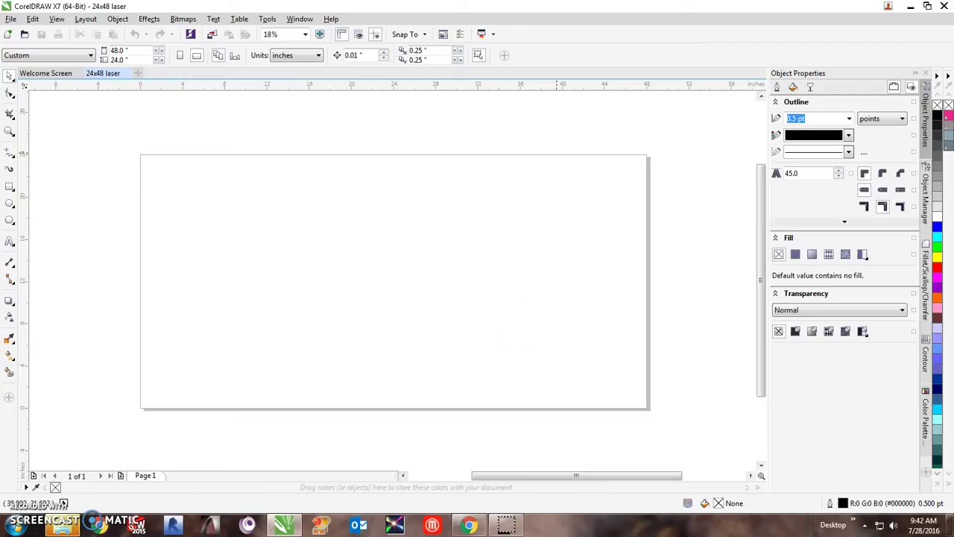
Store the current document settings as the default via Tools > Save Settings as Default.
{"action": "left_click", "coordinate": [268, 19]}
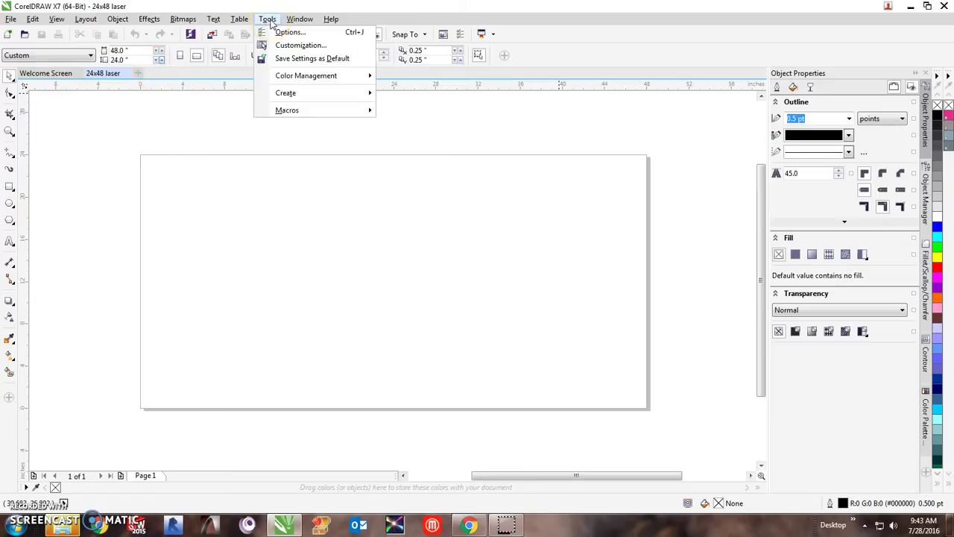
{"action": "left_click", "coordinate": [309, 63]}
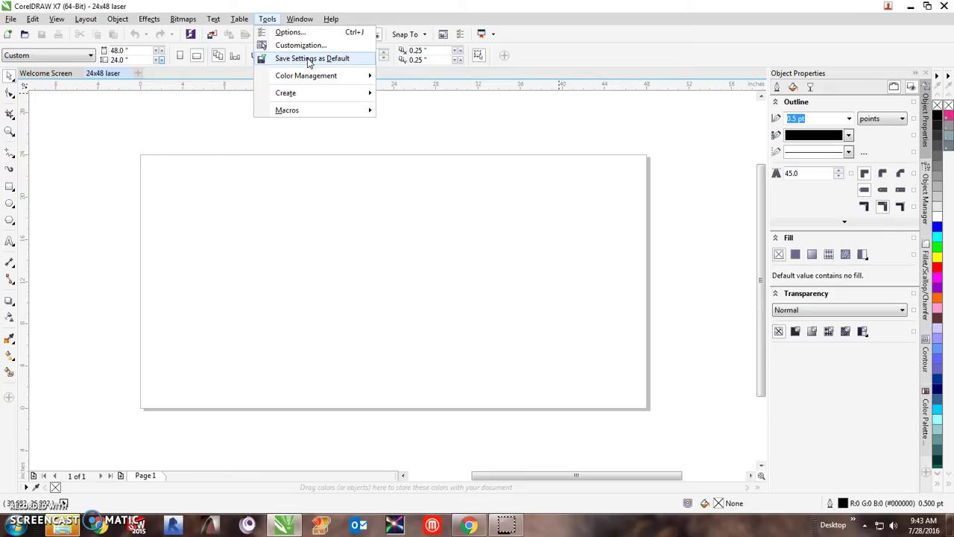
{"action": "left_click", "coordinate": [309, 59]}
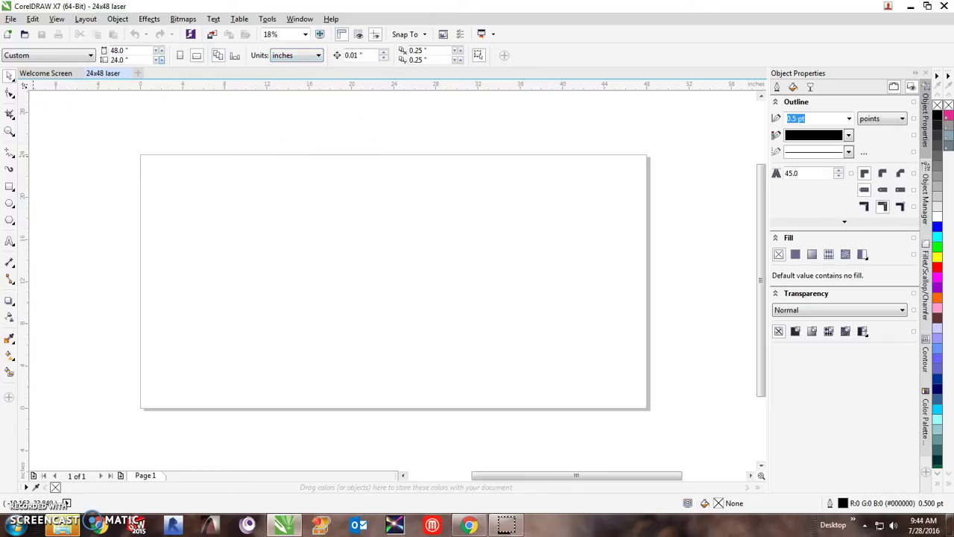
{"action": "left_click", "coordinate": [10, 152]}
{"action": "mouse_move", "coordinate": [228, 236]}
{"action": "left_mouse_down"}
{"action": "mouse_move", "coordinate": [363, 251]}
{"action": "mouse_move", "coordinate": [400, 267]}
{"action": "left_mouse_up"}
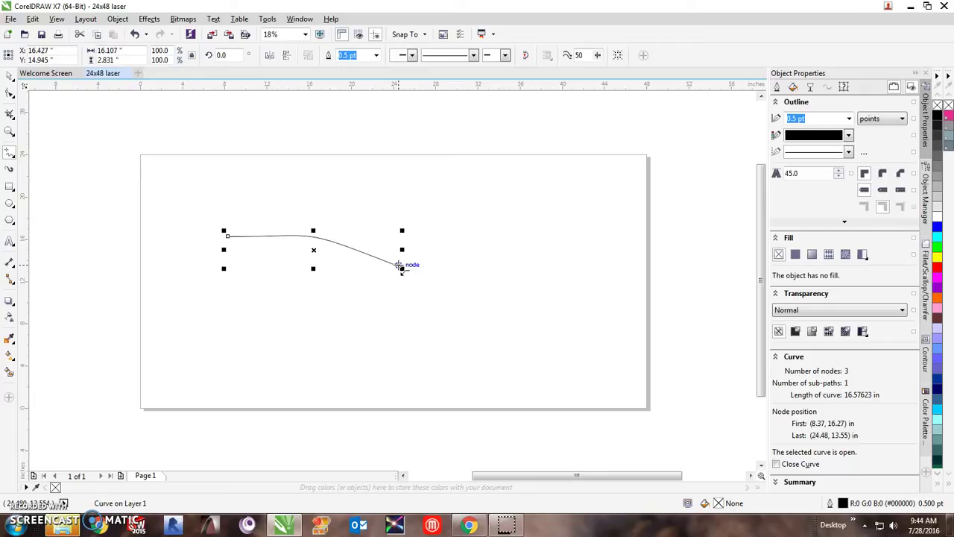
{"action": "key", "text": "Delete"}
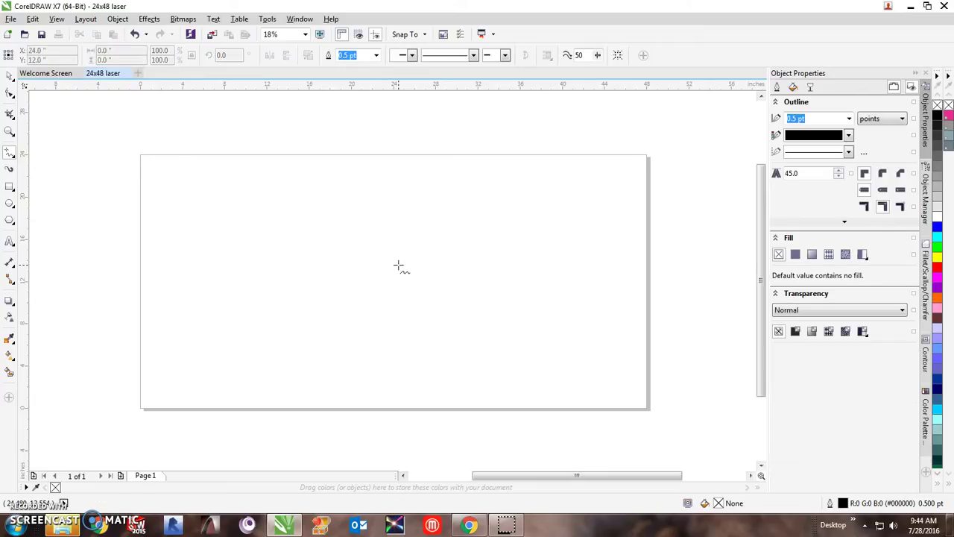
Make red the default outline colour for new graphics, checking it with a test curve.
{"action": "left_click", "coordinate": [941, 276]}
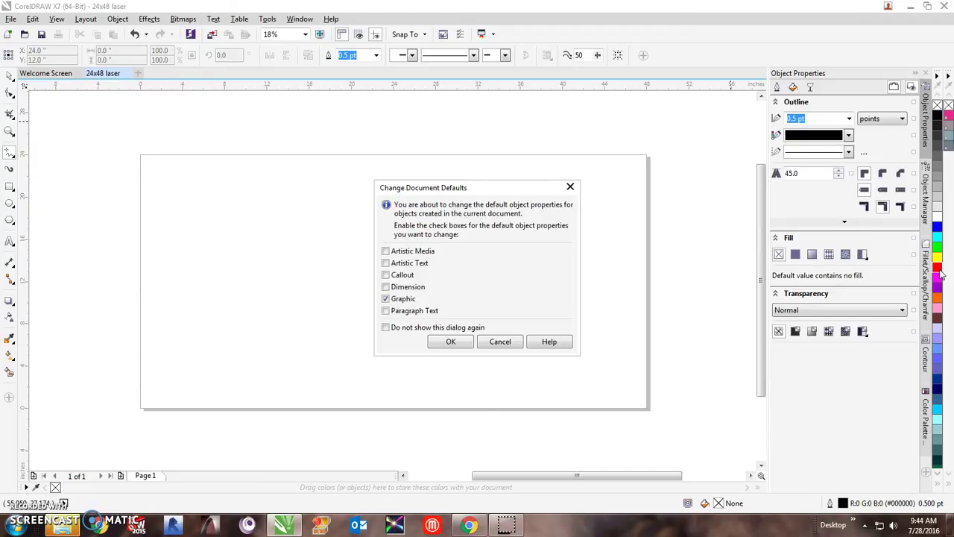
{"action": "left_click", "coordinate": [450, 342]}
{"action": "left_click", "coordinate": [449, 343]}
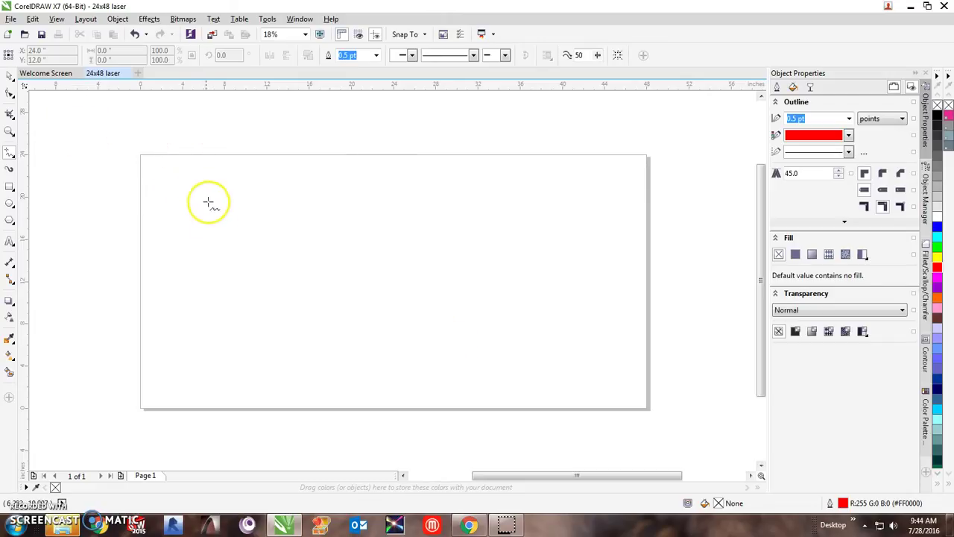
{"action": "mouse_move", "coordinate": [201, 188]}
{"action": "left_mouse_down"}
{"action": "mouse_move", "coordinate": [222, 212]}
{"action": "mouse_move", "coordinate": [316, 258]}
{"action": "left_mouse_up"}
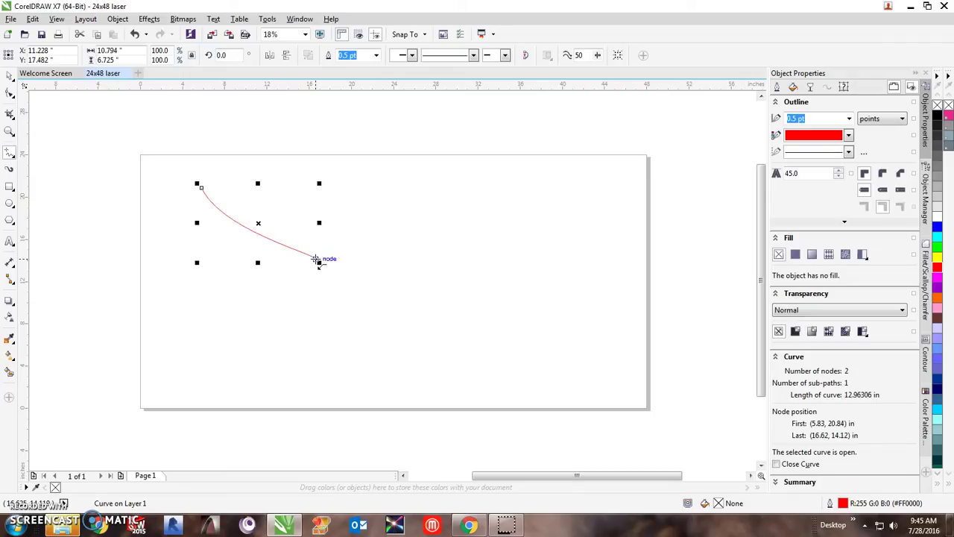
{"action": "key", "text": "Delete"}
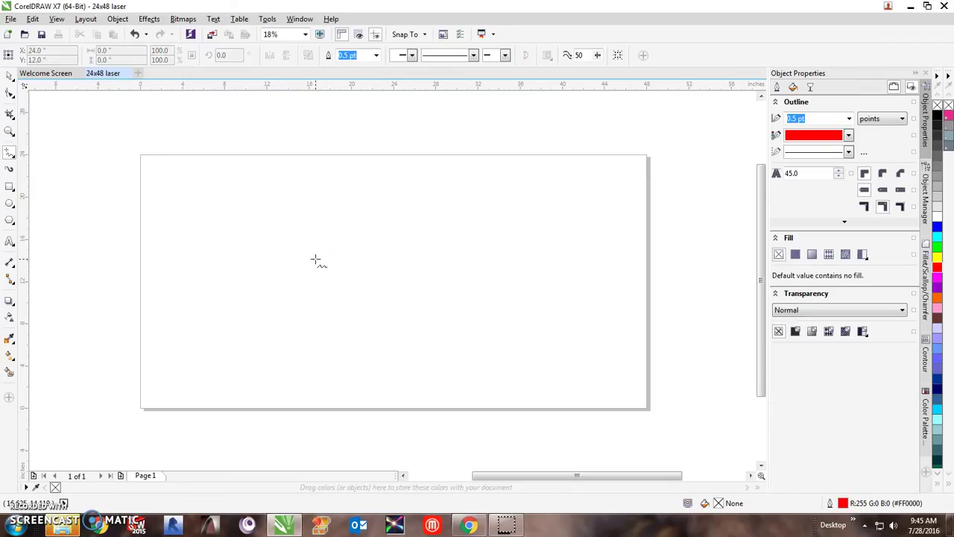
Set Hairline as the default outline width for new graphics.
{"action": "left_click", "coordinate": [376, 56]}
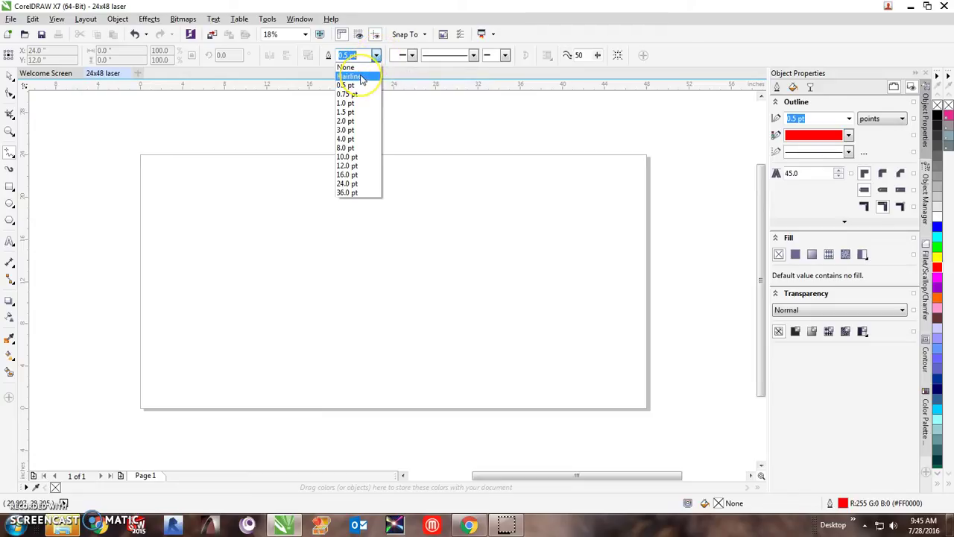
{"action": "left_click", "coordinate": [362, 78]}
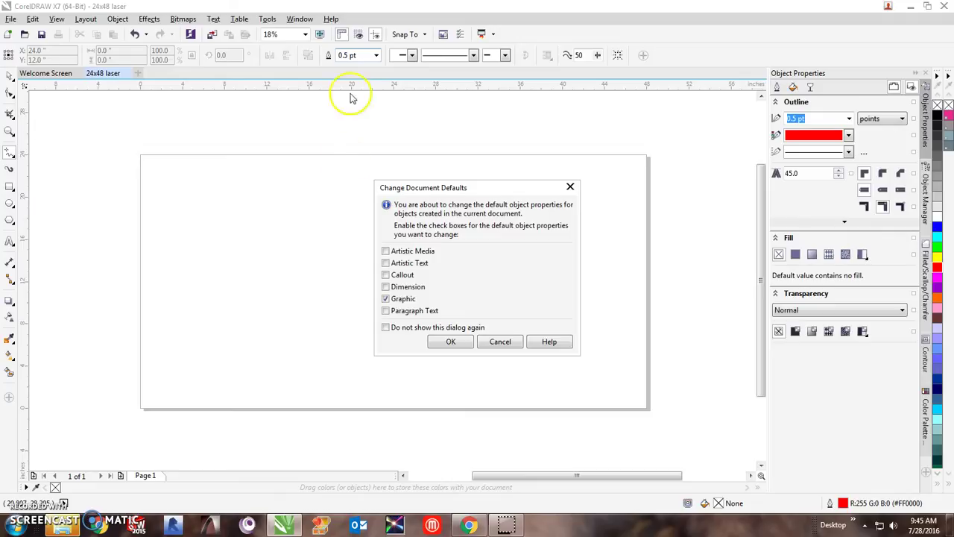
{"action": "left_click", "coordinate": [451, 343]}
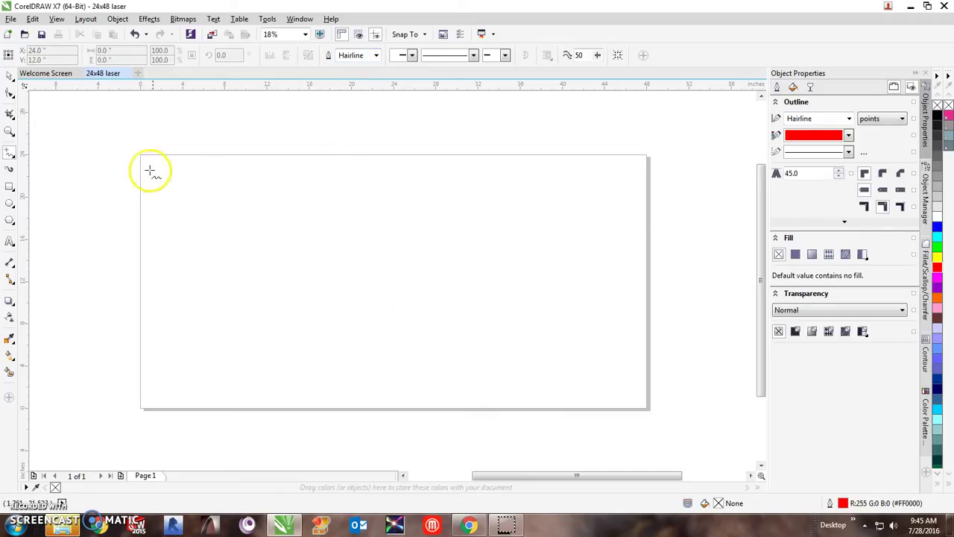
Draw and delete a test rectangle, then save the red hairline outline as default settings.
{"action": "left_click", "coordinate": [9, 187]}
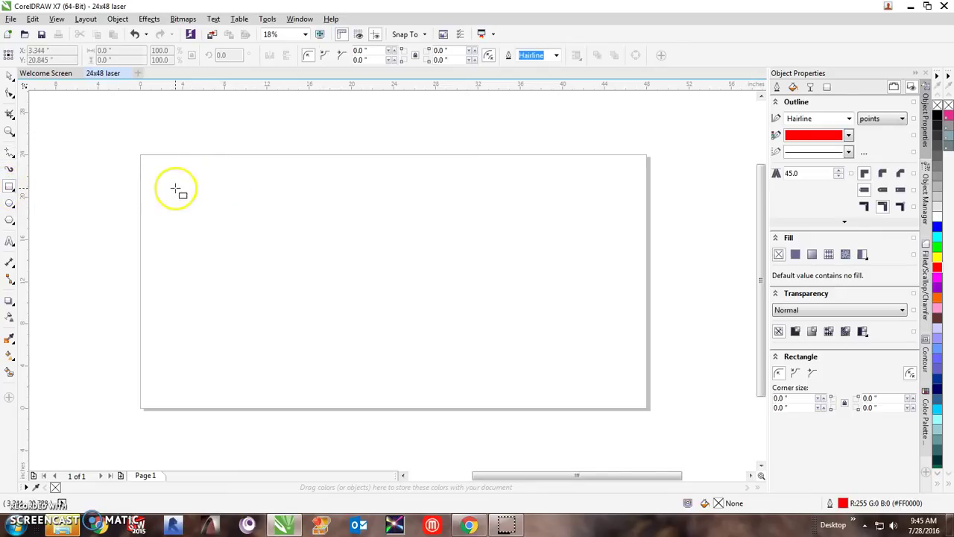
{"action": "left_click_drag", "start_coordinate": [175, 187], "coordinate": [315, 335]}
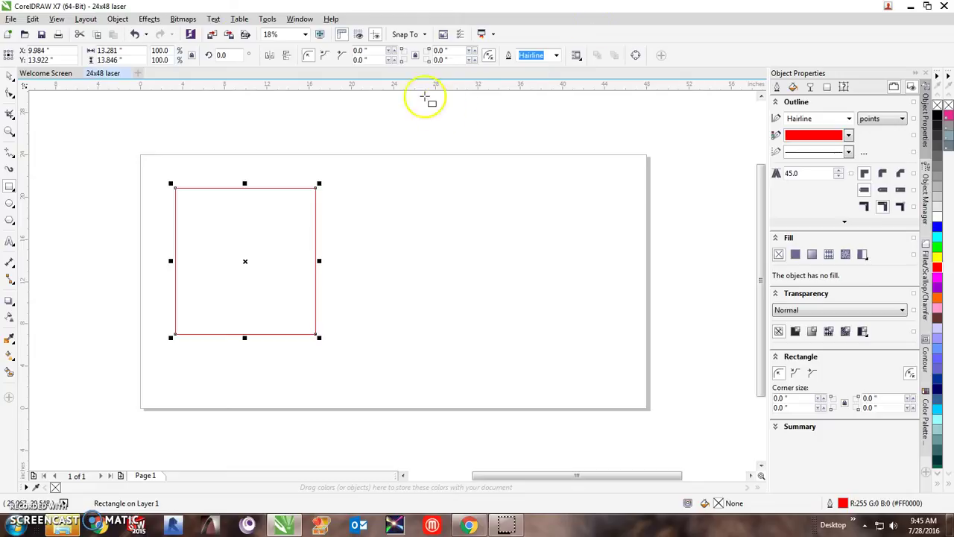
{"action": "key", "text": "Delete"}
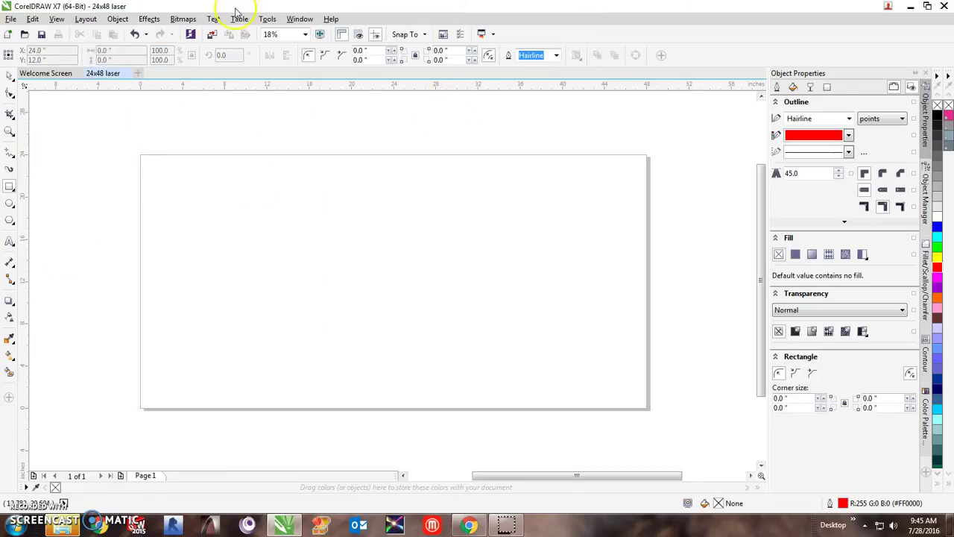
{"action": "left_click", "coordinate": [269, 19]}
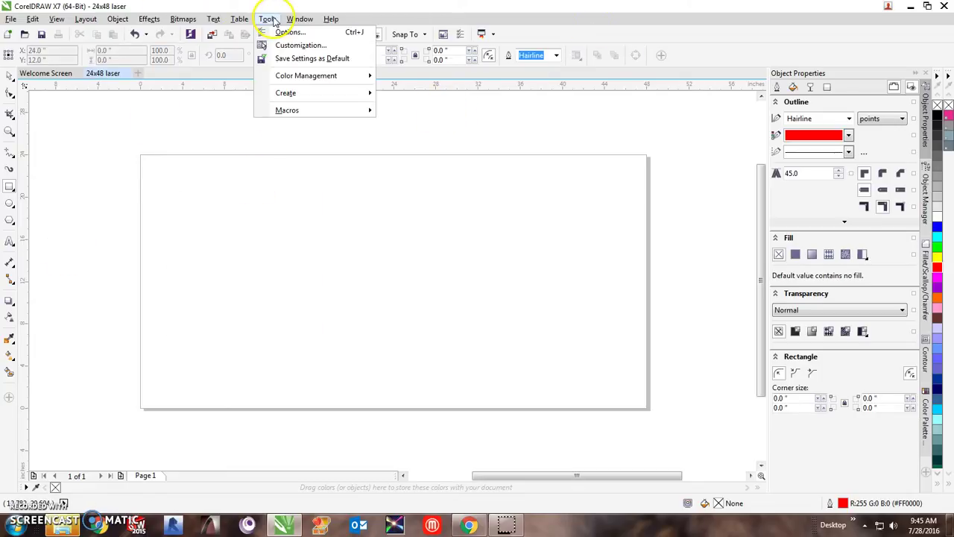
{"action": "left_click", "coordinate": [297, 61]}
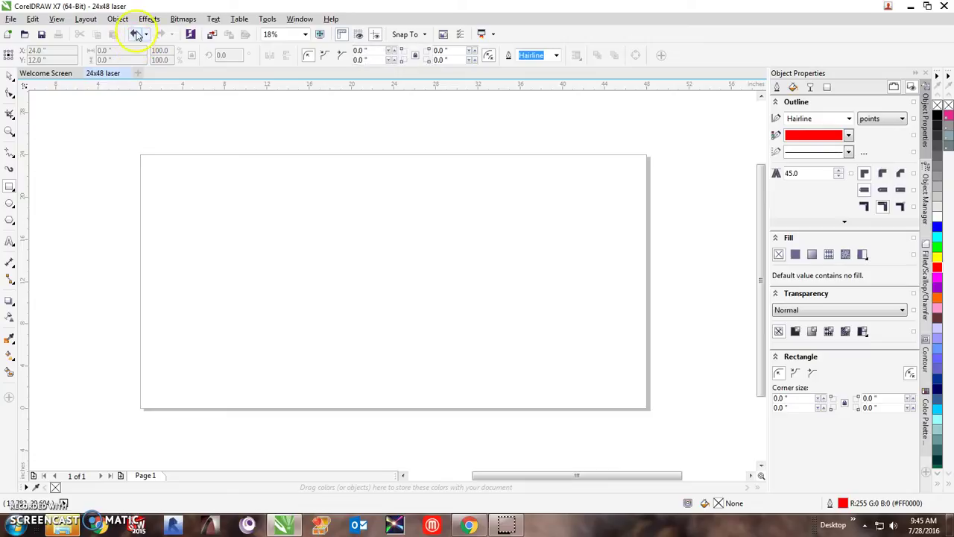
Draw and delete a test spiral, then return to the Text tool.
{"action": "left_click", "coordinate": [11, 245]}
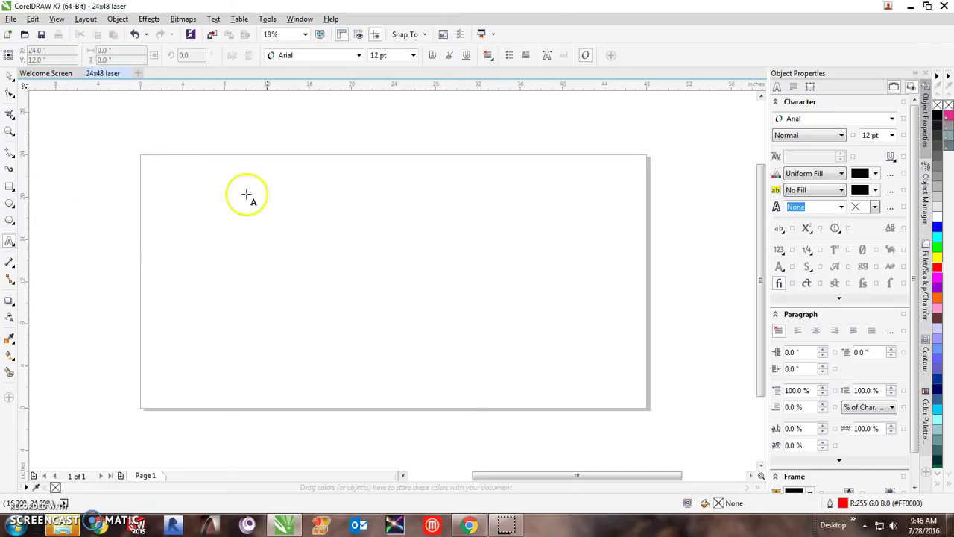
{"action": "left_click", "coordinate": [299, 191]}
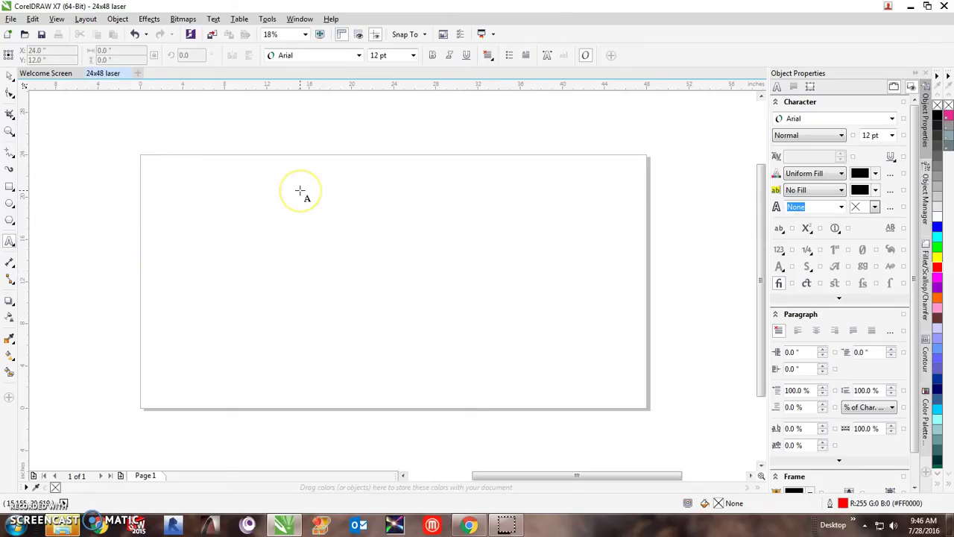
{"action": "key", "text": "a"}
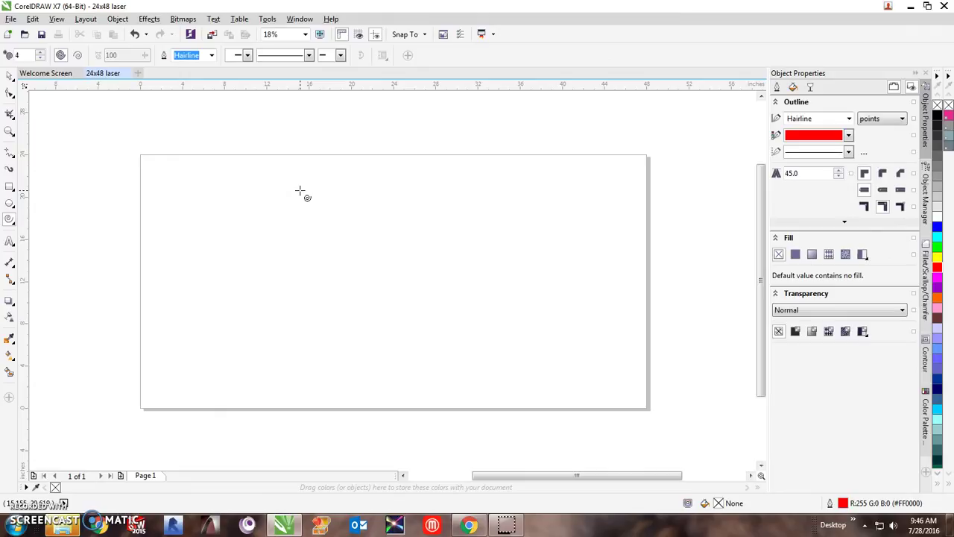
{"action": "left_click_drag", "start_coordinate": [300, 192], "coordinate": [359, 269]}
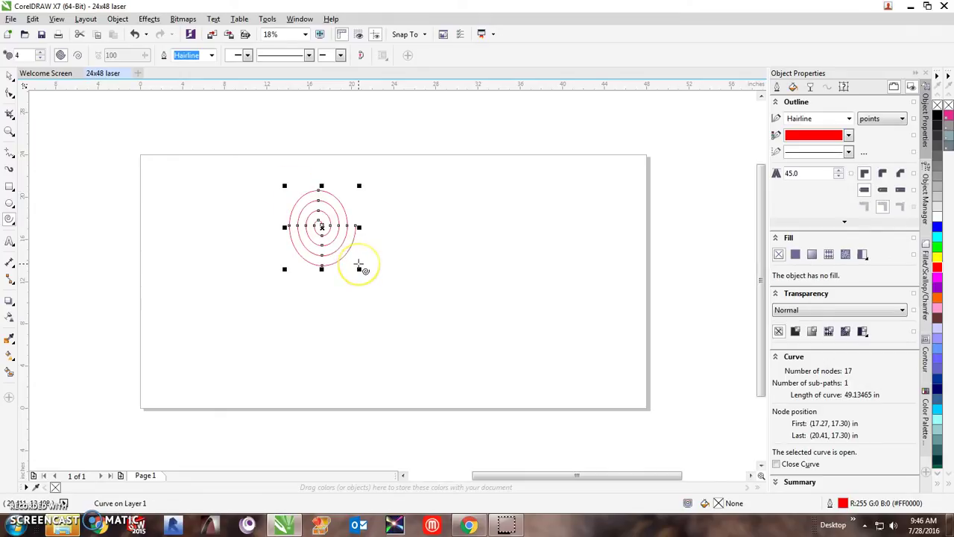
{"action": "key", "text": "Delete"}
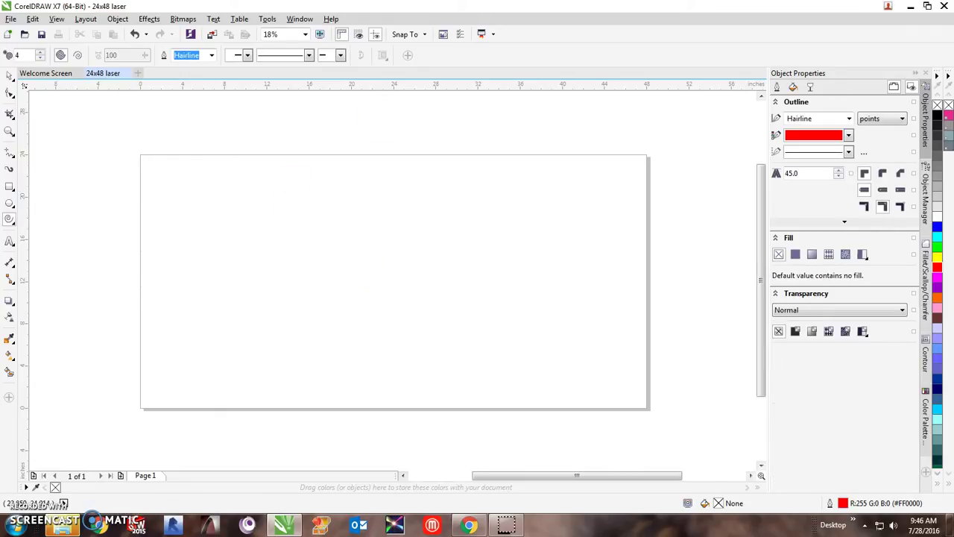
{"action": "left_click", "coordinate": [159, 149]}
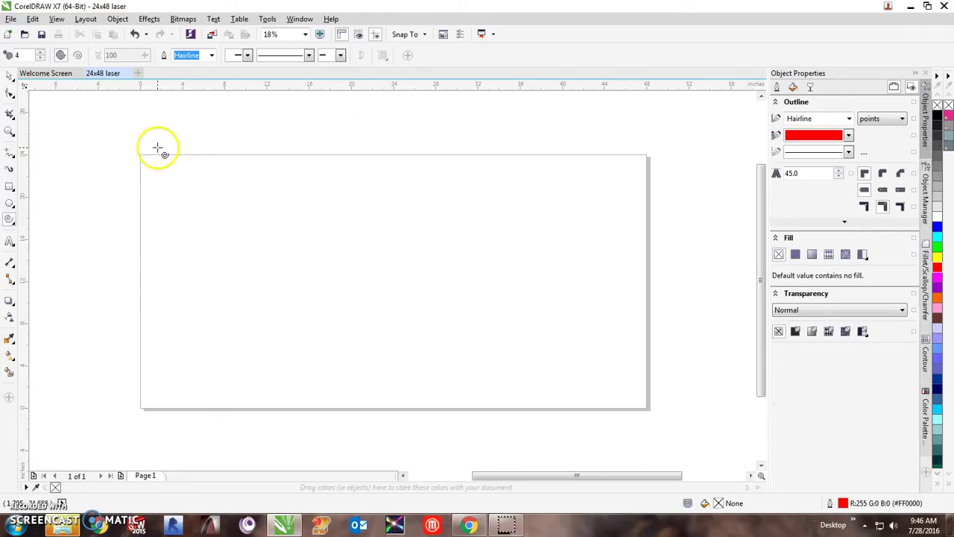
{"action": "left_click", "coordinate": [10, 241]}
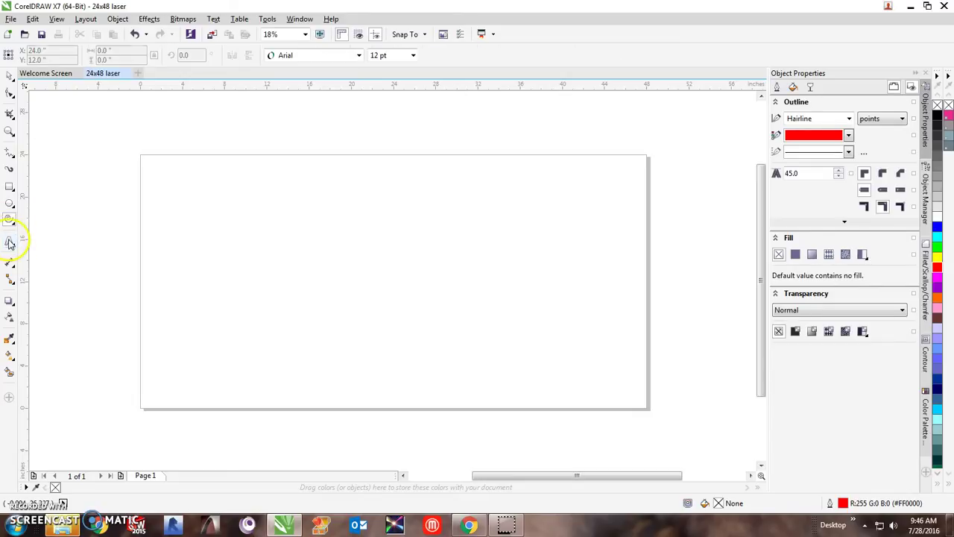
Make BatmanForeverAlternate the default font for both artistic and paragraph text.
{"action": "left_click", "coordinate": [358, 56]}
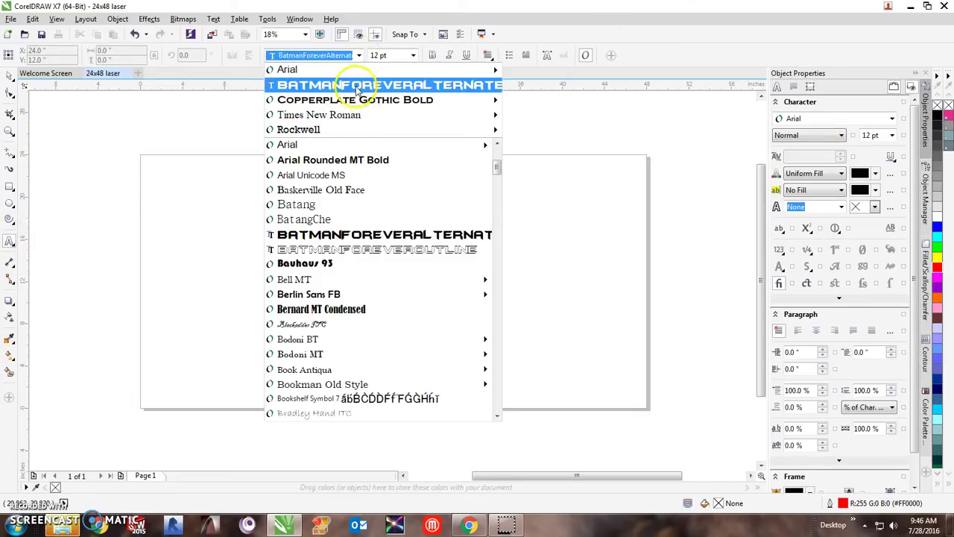
{"action": "left_click", "coordinate": [357, 86]}
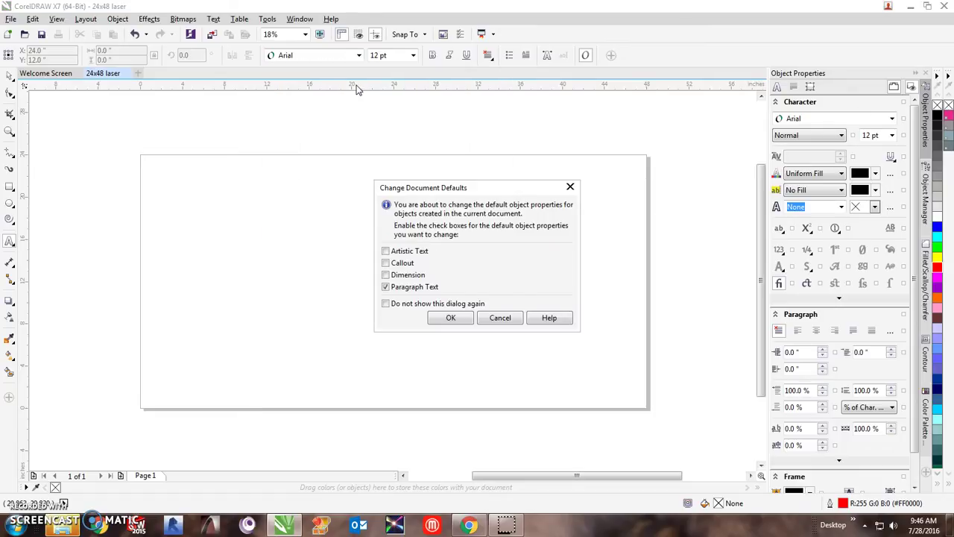
{"action": "left_click", "coordinate": [359, 192]}
{"action": "left_click", "coordinate": [386, 251]}
{"action": "left_click", "coordinate": [447, 320]}
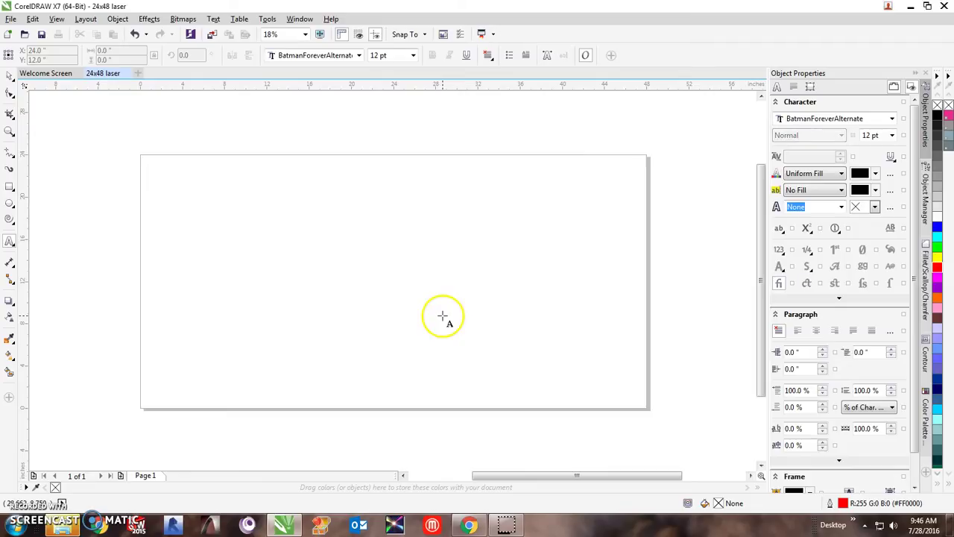
{"action": "left_click", "coordinate": [267, 19]}
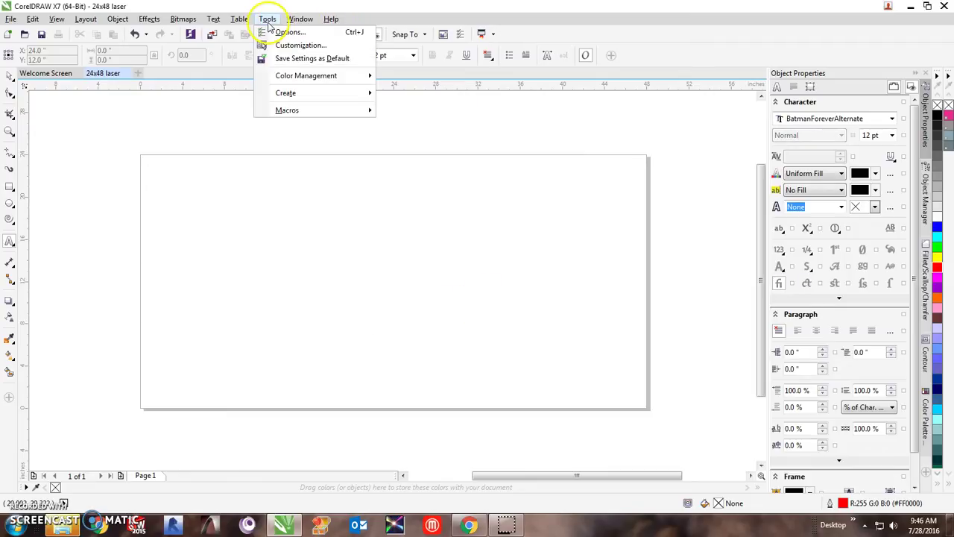
Save settings as default, then save 24x48 laser.cdr and close it.
{"action": "left_click", "coordinate": [304, 63]}
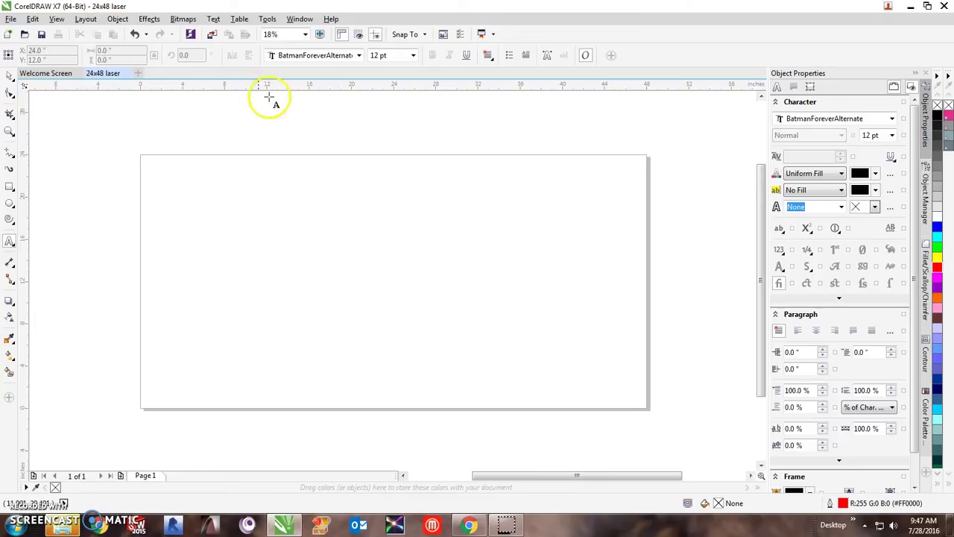
{"action": "left_click", "coordinate": [127, 75]}
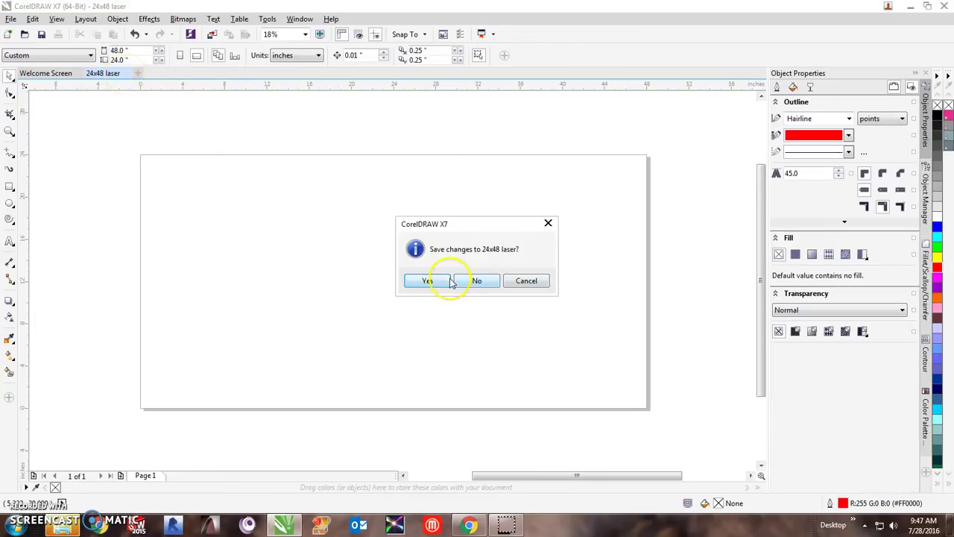
{"action": "left_click", "coordinate": [427, 284]}
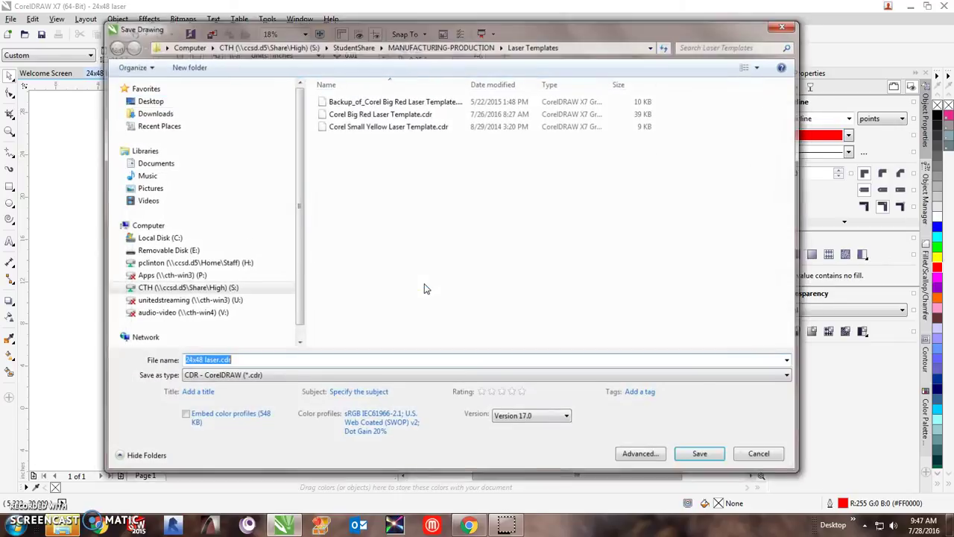
{"action": "left_click", "coordinate": [704, 456]}
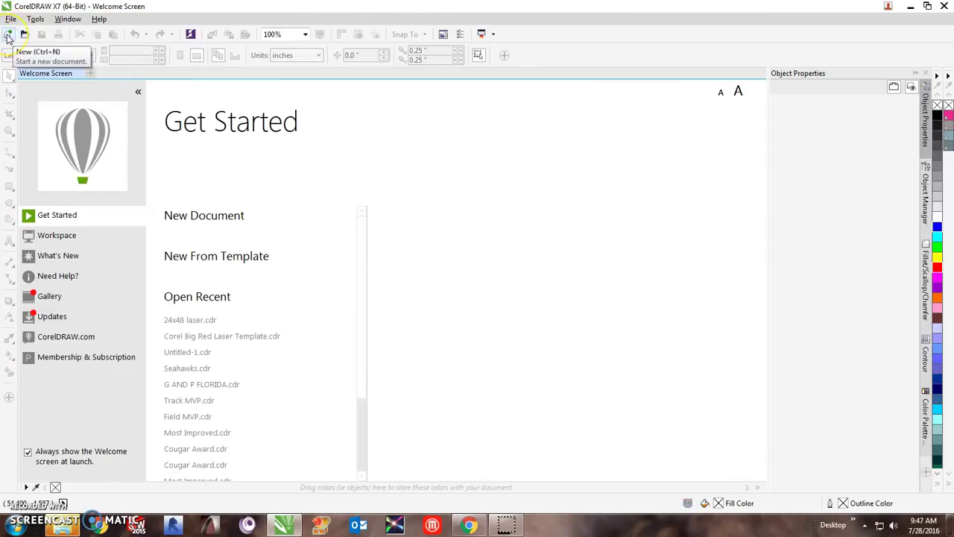
Create a new 48 × 24 inch document, turning off the new-document dialog for future use.
{"action": "left_click", "coordinate": [7, 35]}
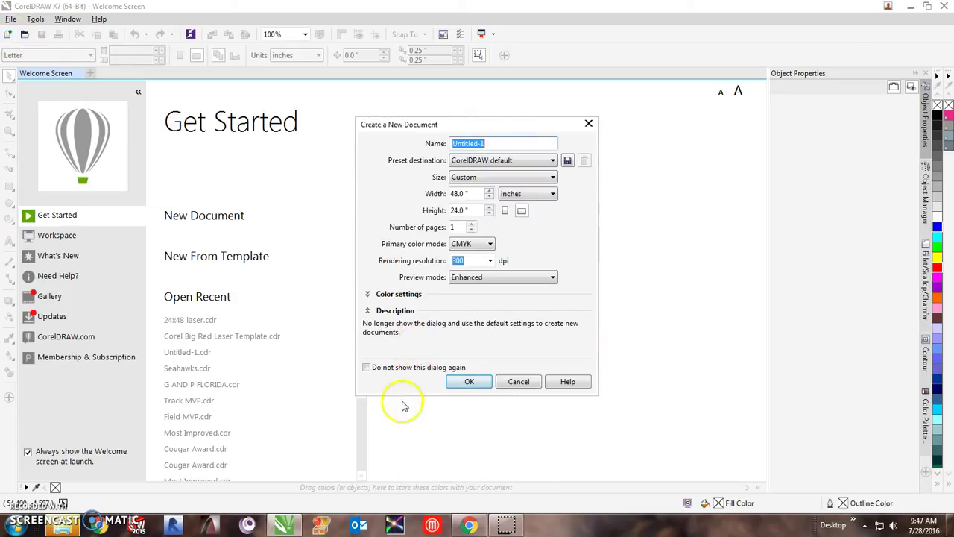
{"action": "left_click", "coordinate": [366, 367]}
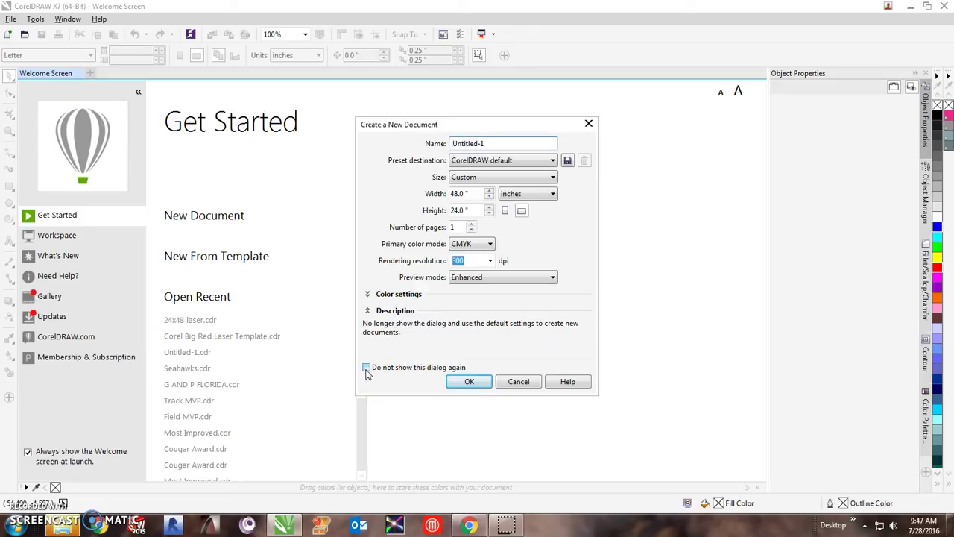
{"action": "left_click", "coordinate": [478, 384]}
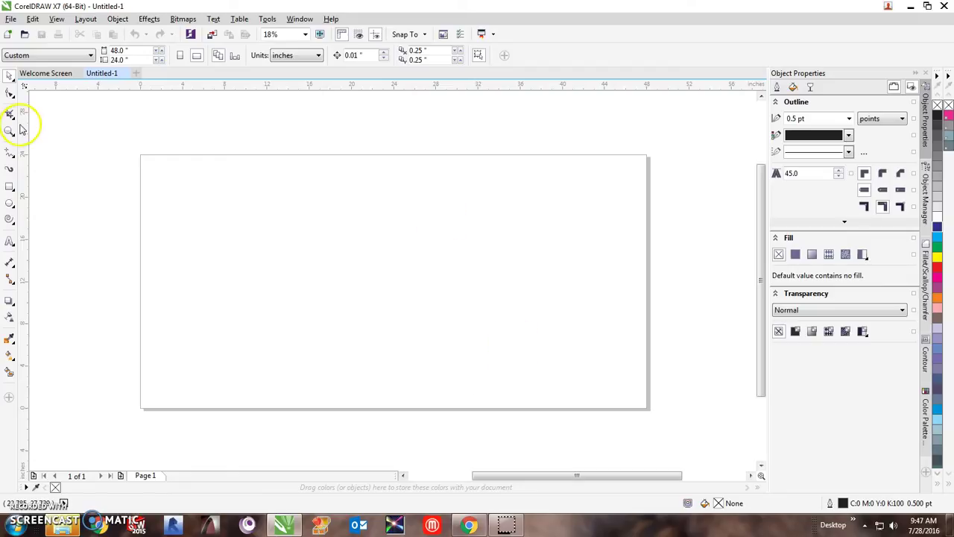
Open Untitled-2 and Untitled-3, then close Untitled-3, Untitled-2 and Untitled-1.
{"action": "left_click", "coordinate": [9, 35]}
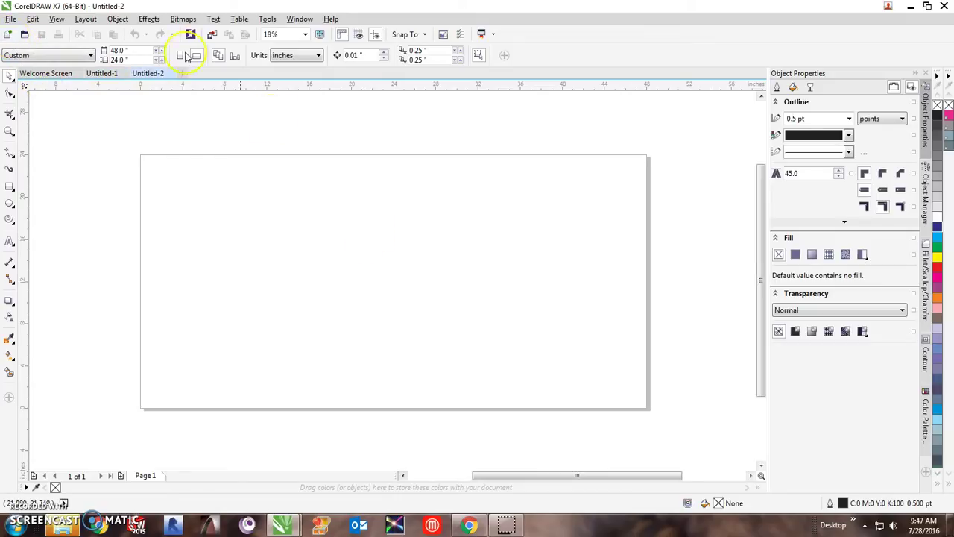
{"action": "left_click", "coordinate": [9, 35]}
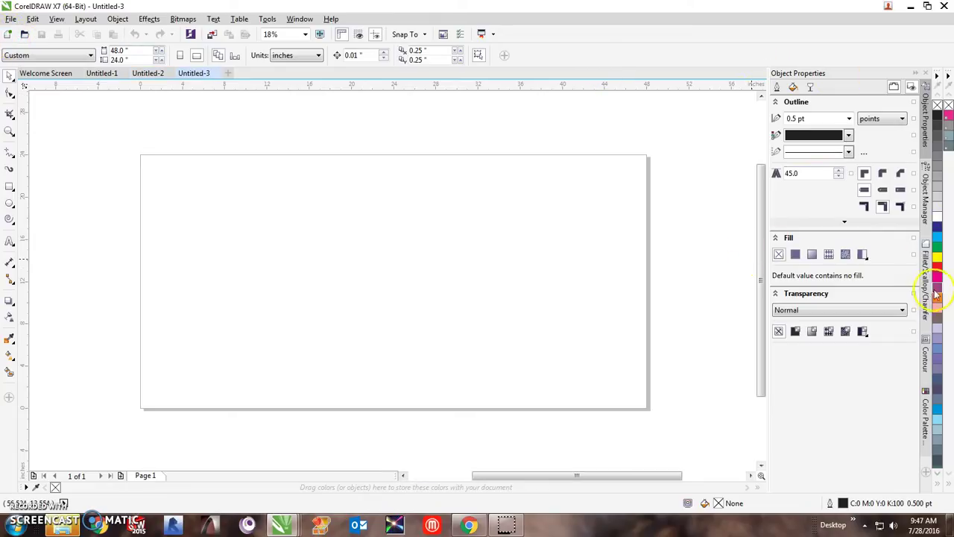
{"action": "left_click_drag", "start_coordinate": [342, 287], "coordinate": [416, 370]}
{"action": "left_click", "coordinate": [215, 73]}
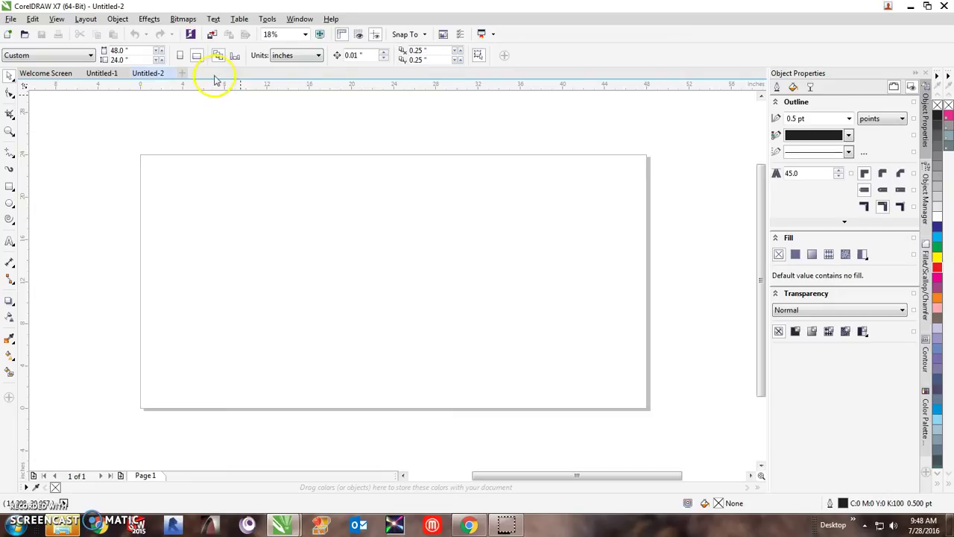
{"action": "left_click", "coordinate": [170, 73]}
{"action": "left_click", "coordinate": [124, 74]}
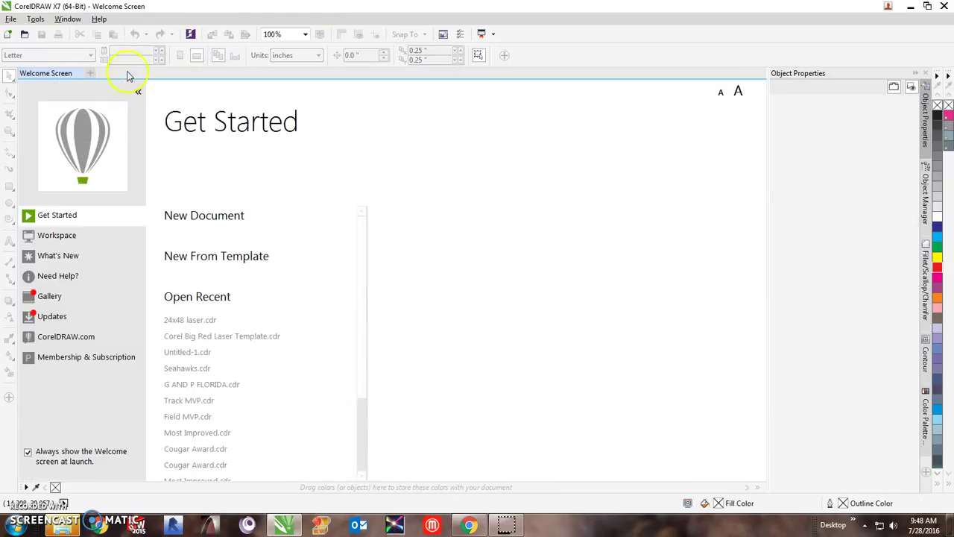
Start a new blank document from the Welcome Screen and browse the File menu.
{"action": "left_click", "coordinate": [175, 214]}
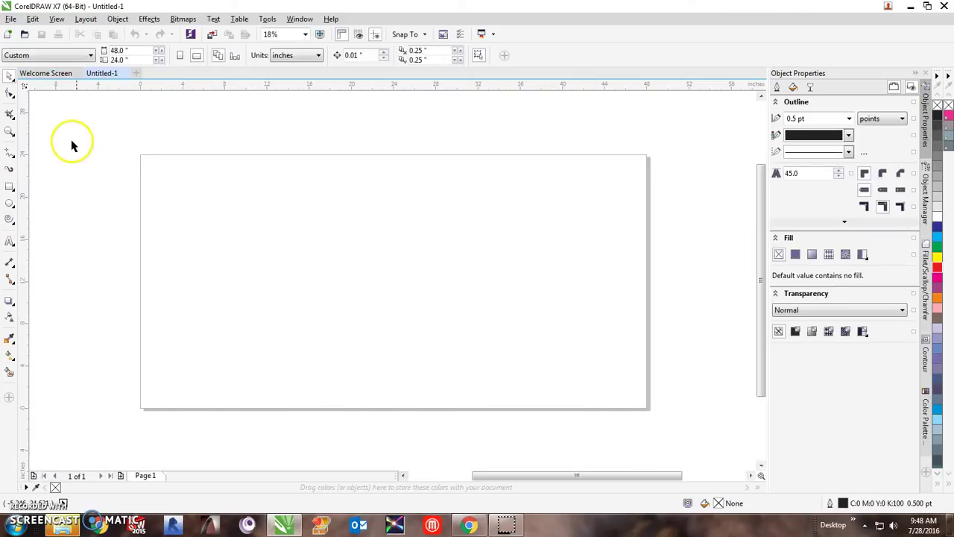
{"action": "left_click", "coordinate": [11, 18]}
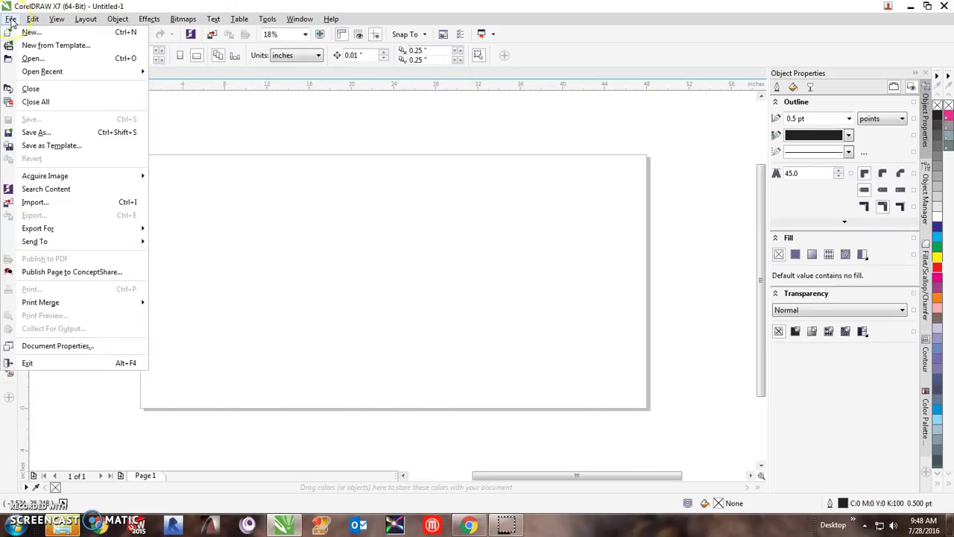
{"action": "left_click", "coordinate": [37, 46]}
{"action": "mouse_move", "coordinate": [58, 74]}
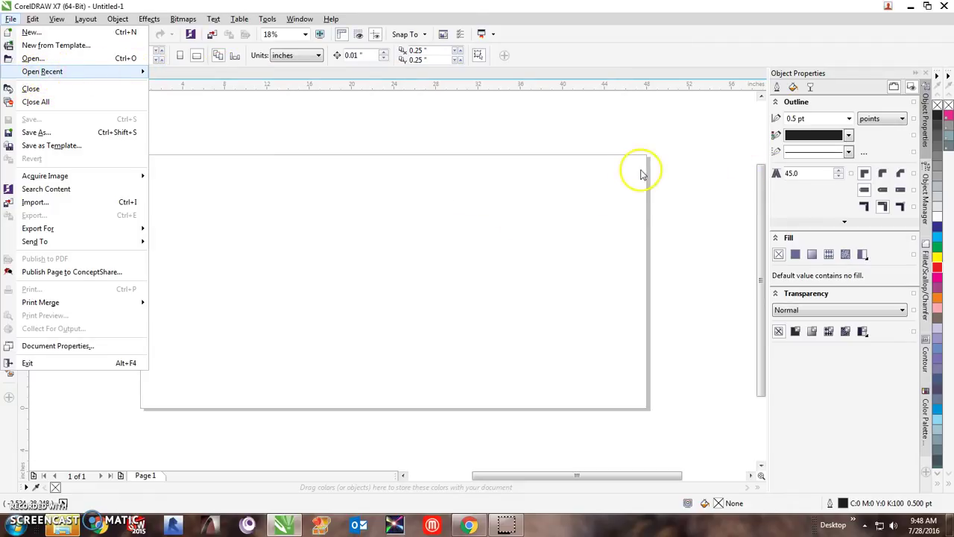
{"action": "left_click", "coordinate": [191, 252]}
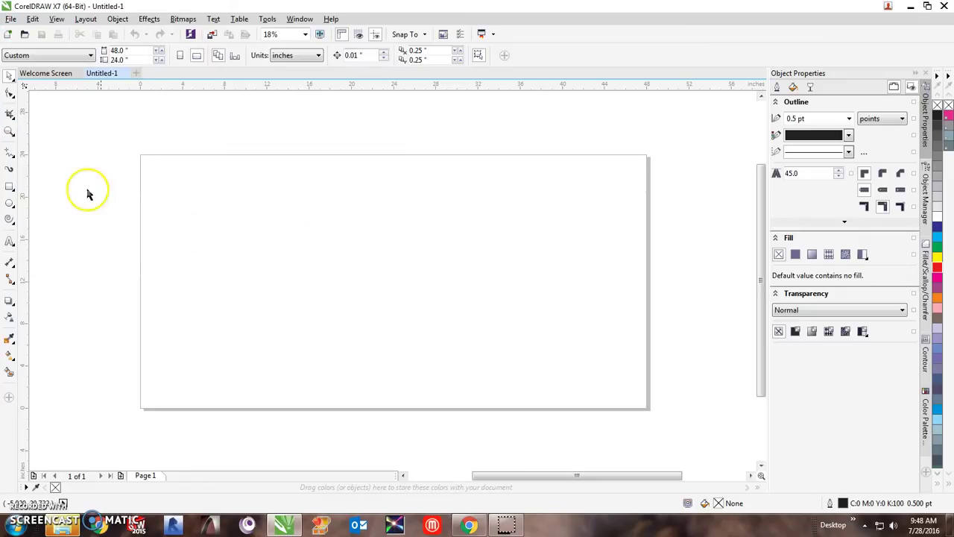
Draw a test rectangle near the page's top-left and delete it.
{"action": "left_click", "coordinate": [10, 187]}
{"action": "left_click_drag", "start_coordinate": [184, 173], "coordinate": [246, 228]}
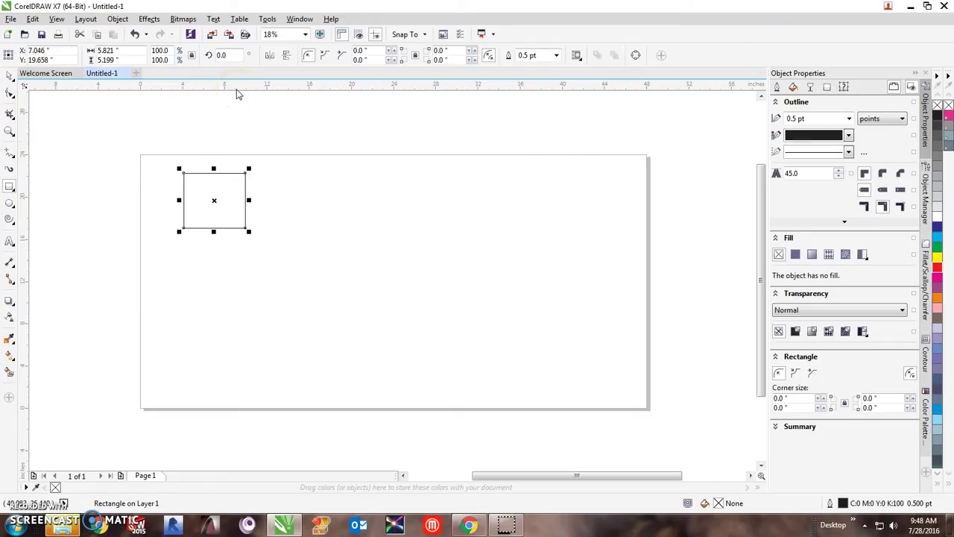
{"action": "key", "text": "Delete"}
{"action": "left_click", "coordinate": [11, 19]}
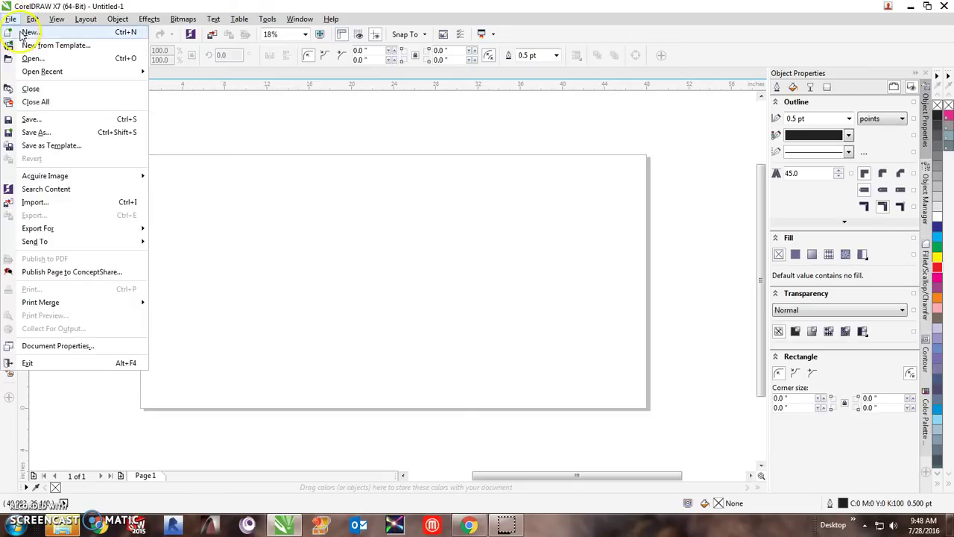
{"action": "left_click", "coordinate": [33, 46]}
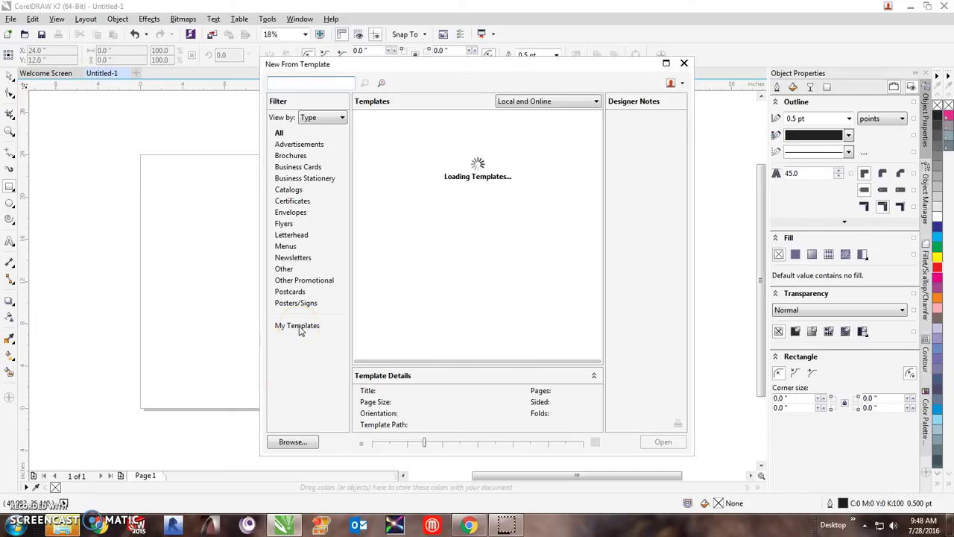
{"action": "left_click", "coordinate": [294, 442]}
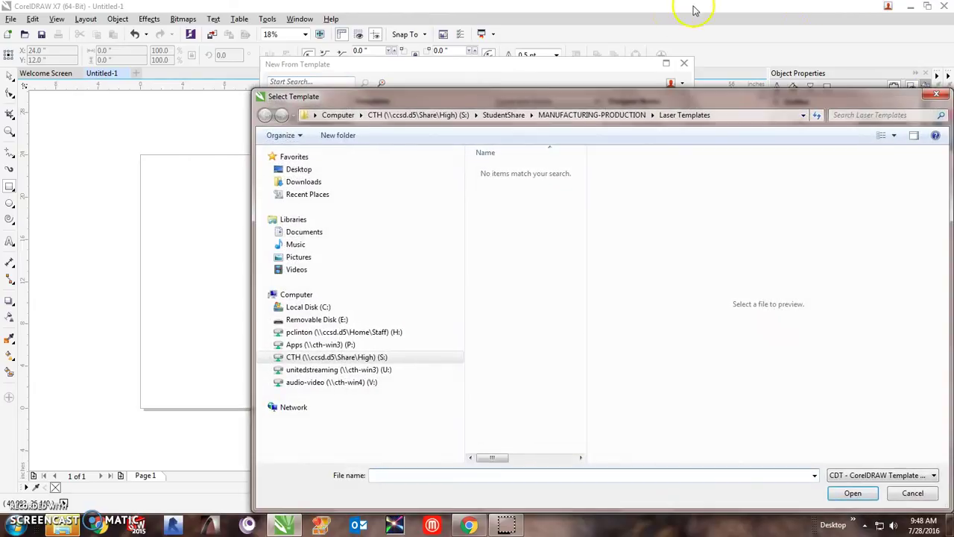
{"action": "left_click", "coordinate": [682, 67]}
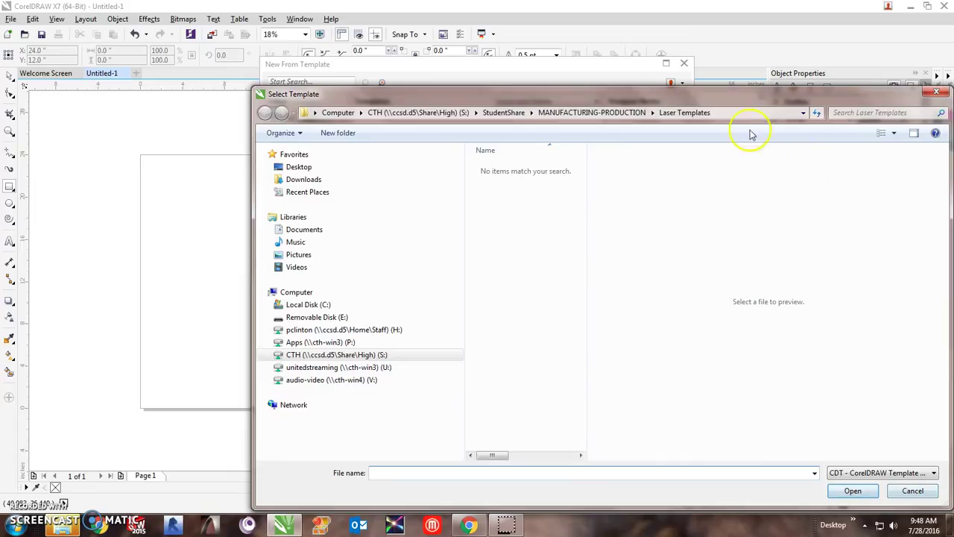
{"action": "left_click", "coordinate": [618, 74]}
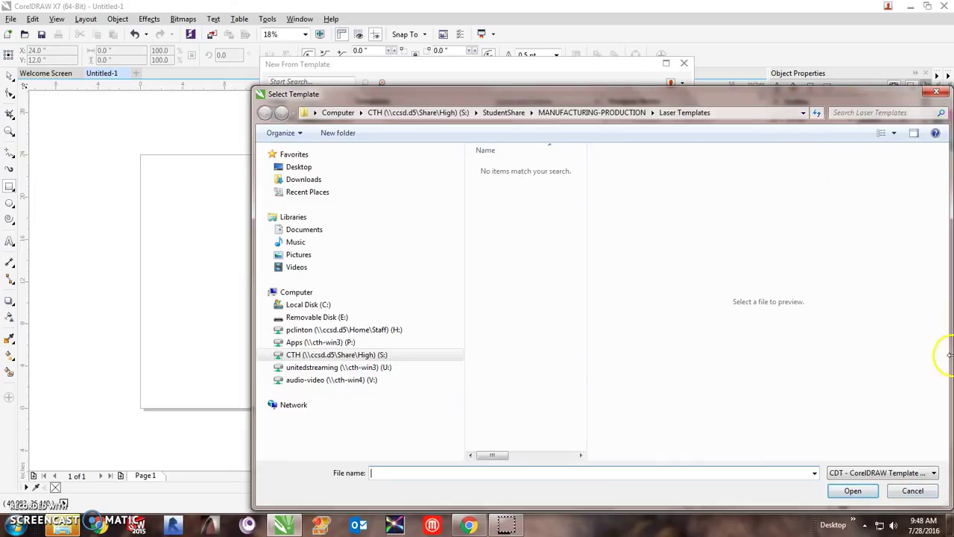
{"action": "left_click", "coordinate": [913, 491]}
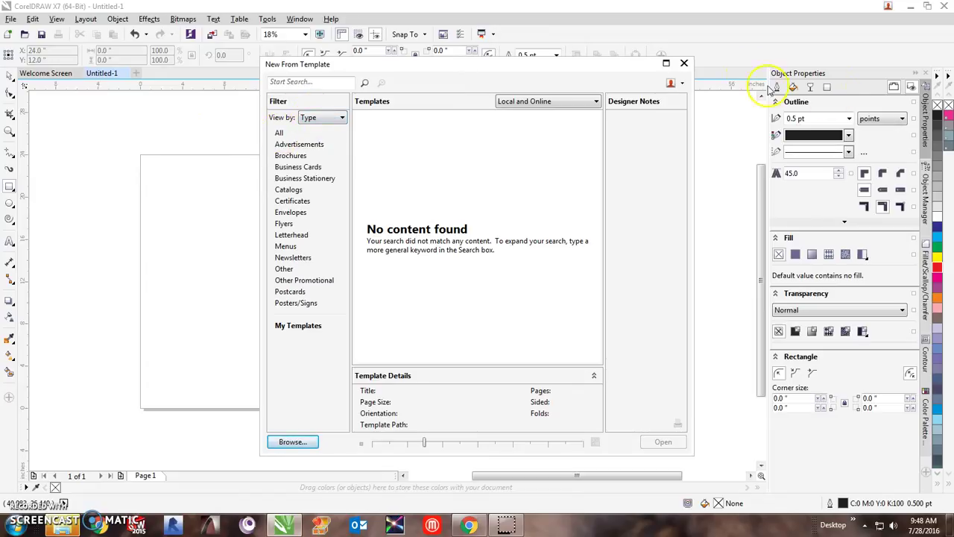
{"action": "left_click", "coordinate": [684, 64]}
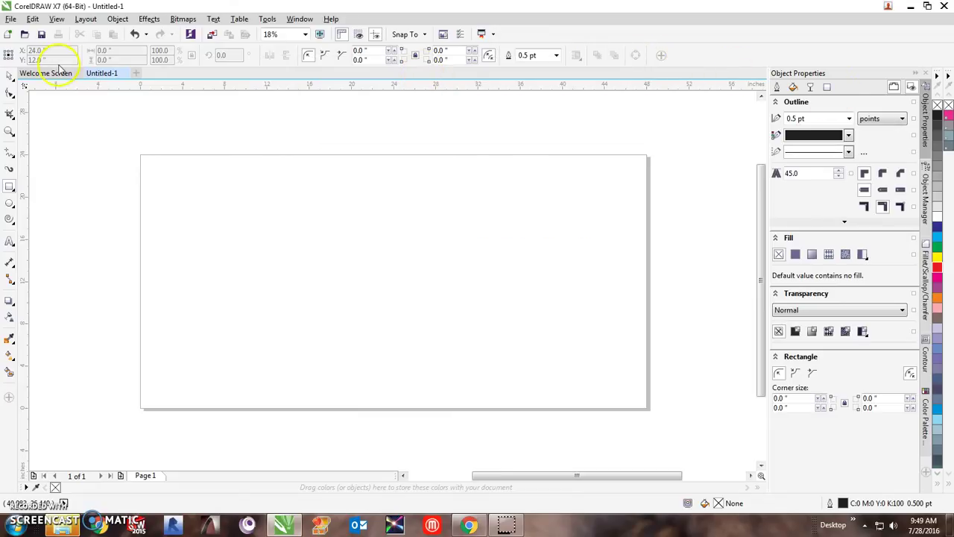
{"action": "left_click", "coordinate": [52, 74]}
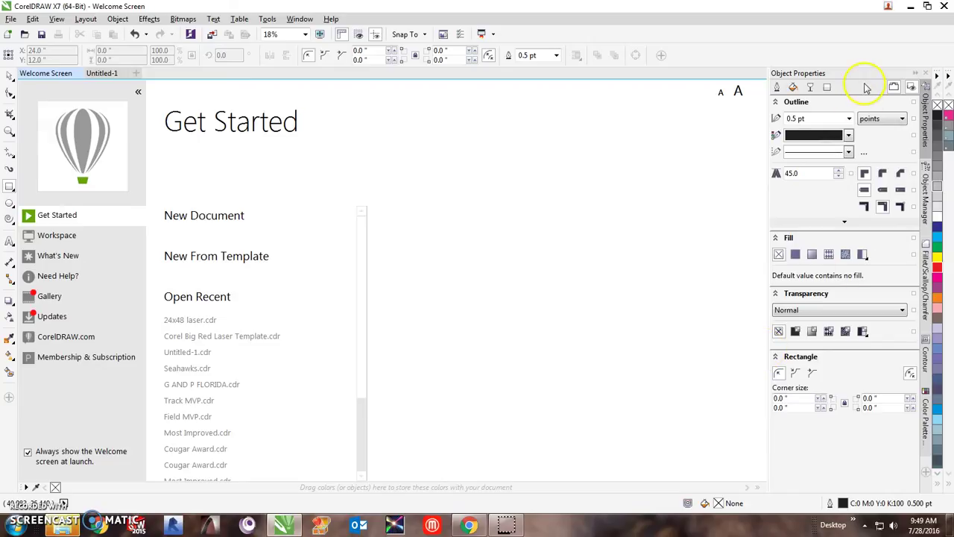
{"action": "left_click", "coordinate": [235, 217]}
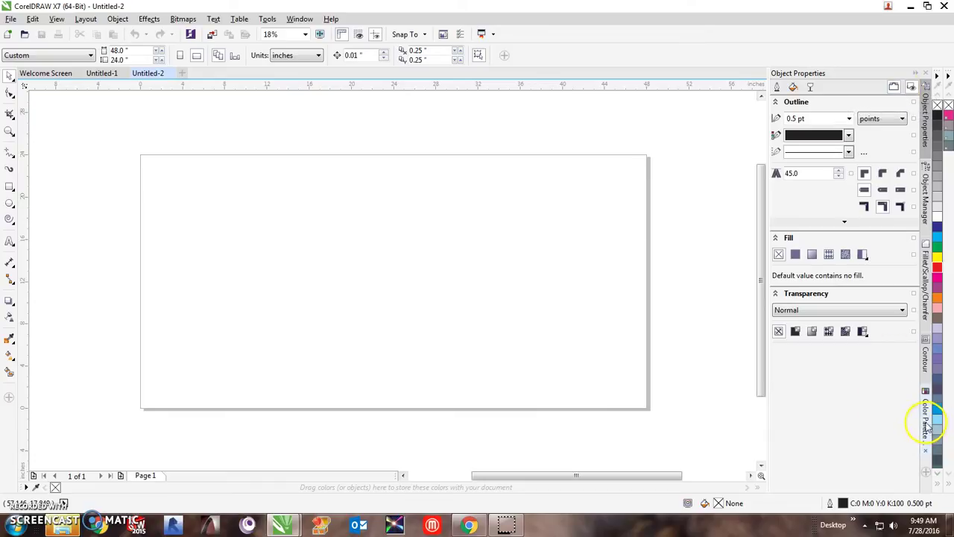
{"action": "left_click", "coordinate": [925, 380]}
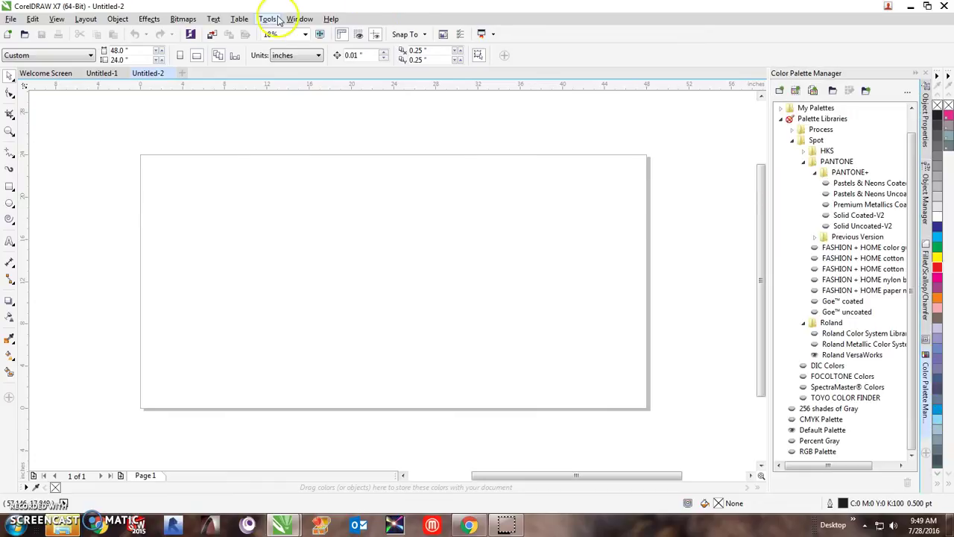
{"action": "left_click", "coordinate": [216, 21]}
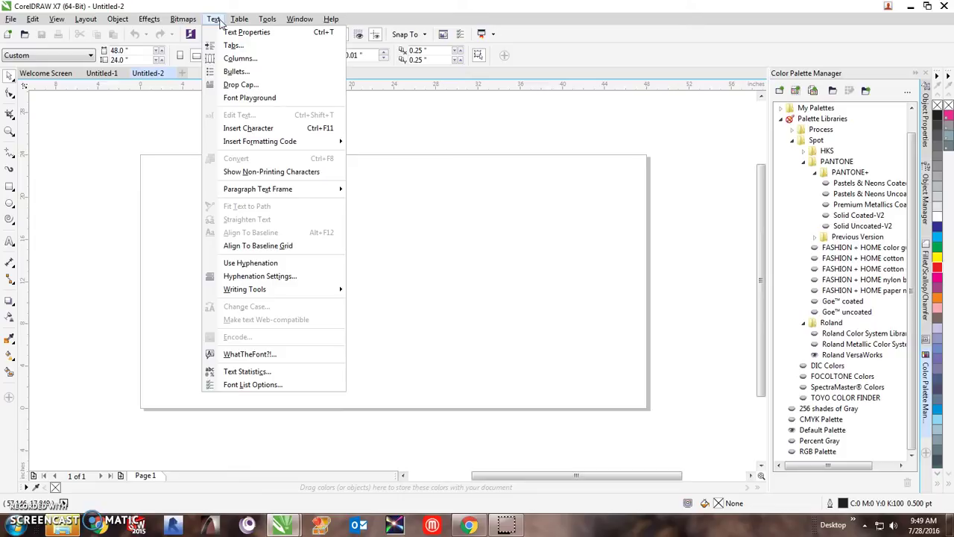
{"action": "left_click", "coordinate": [239, 20]}
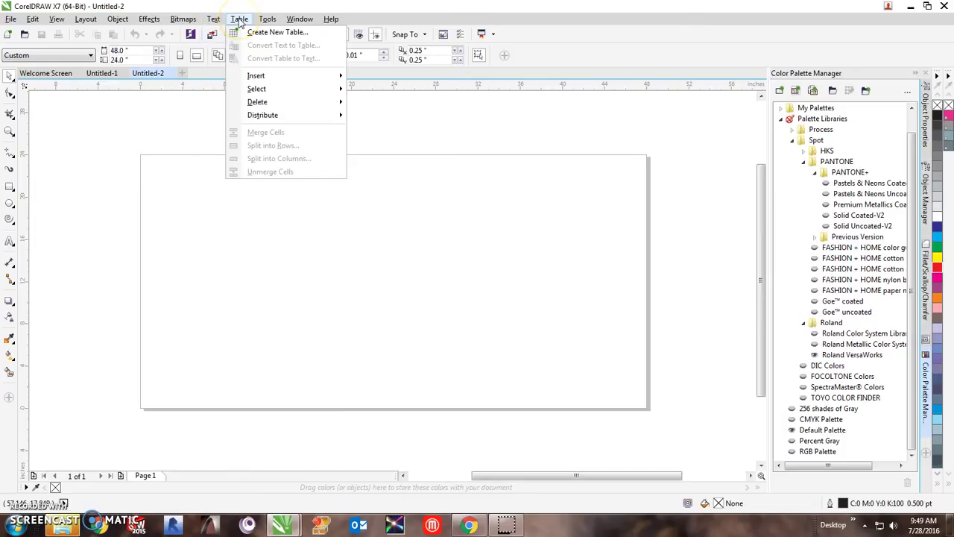
{"action": "left_click", "coordinate": [182, 20]}
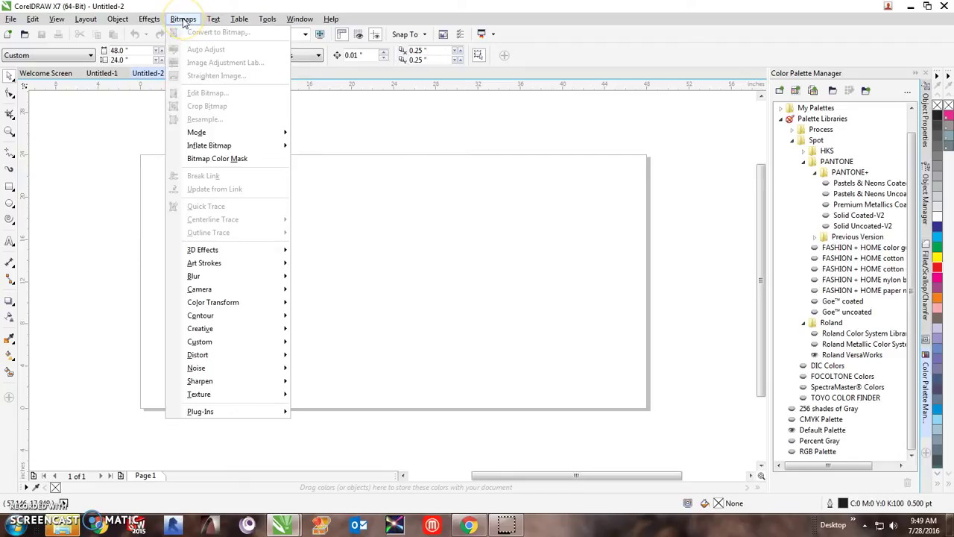
{"action": "left_click", "coordinate": [153, 20]}
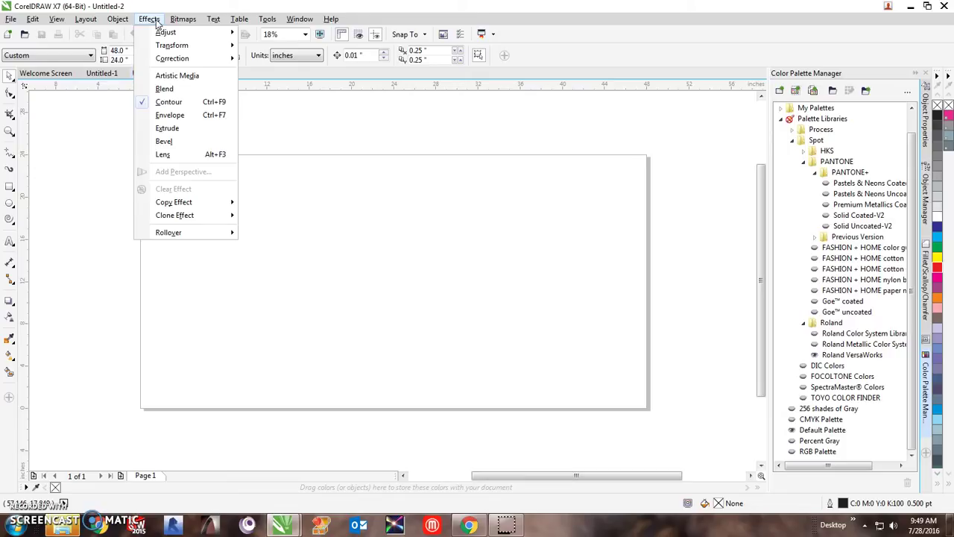
{"action": "left_click", "coordinate": [116, 21]}
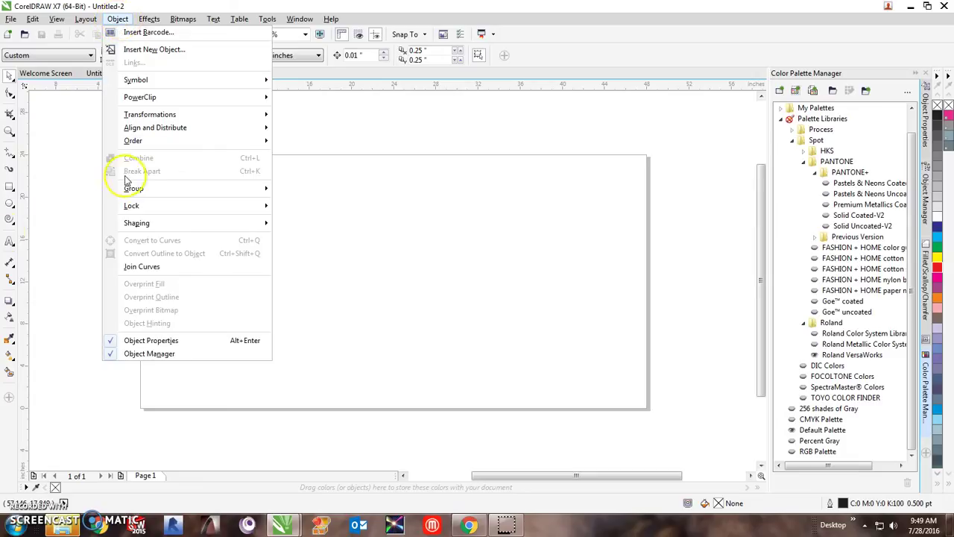
{"action": "left_click", "coordinate": [77, 154]}
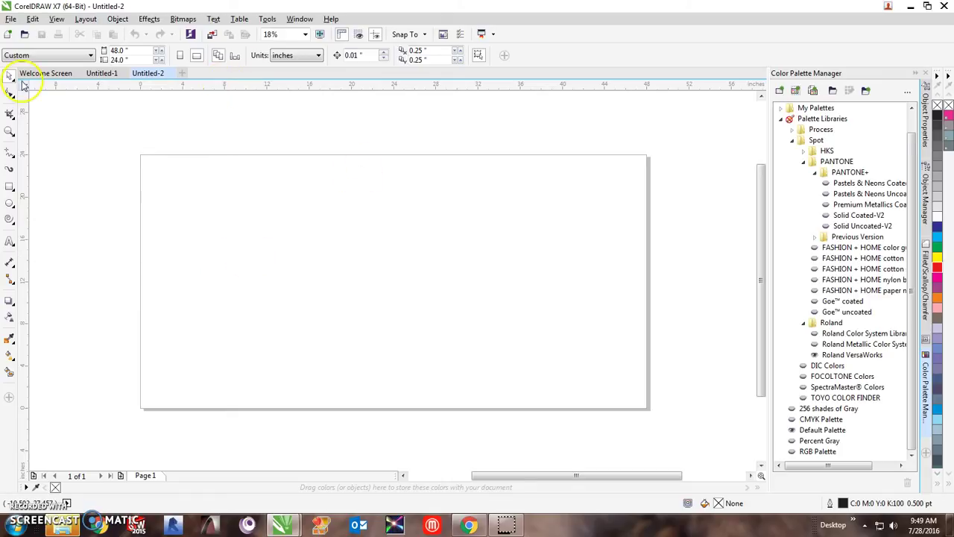
Reopen 24x48 laser.cdr from File > Open Recent after cancelling the Open dialog.
{"action": "left_click", "coordinate": [25, 36]}
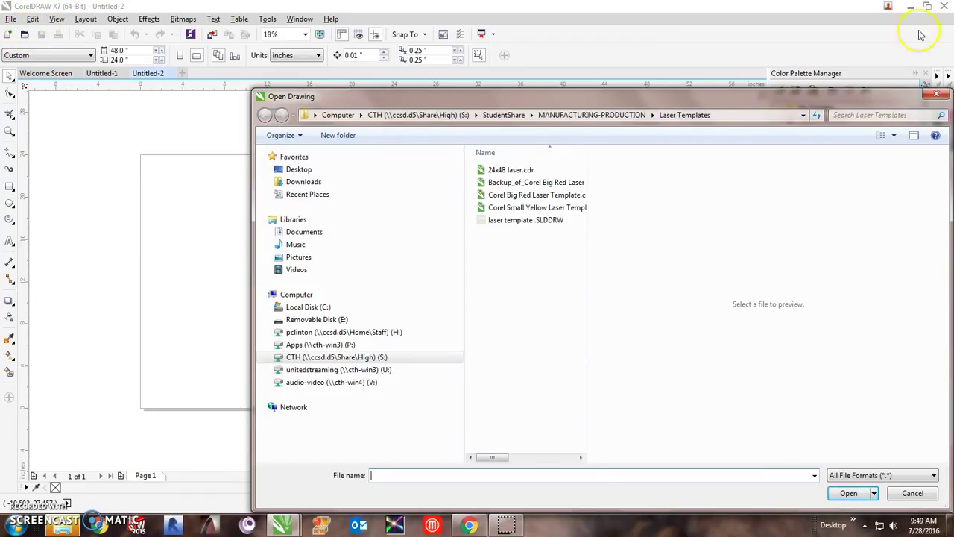
{"action": "left_click", "coordinate": [936, 94]}
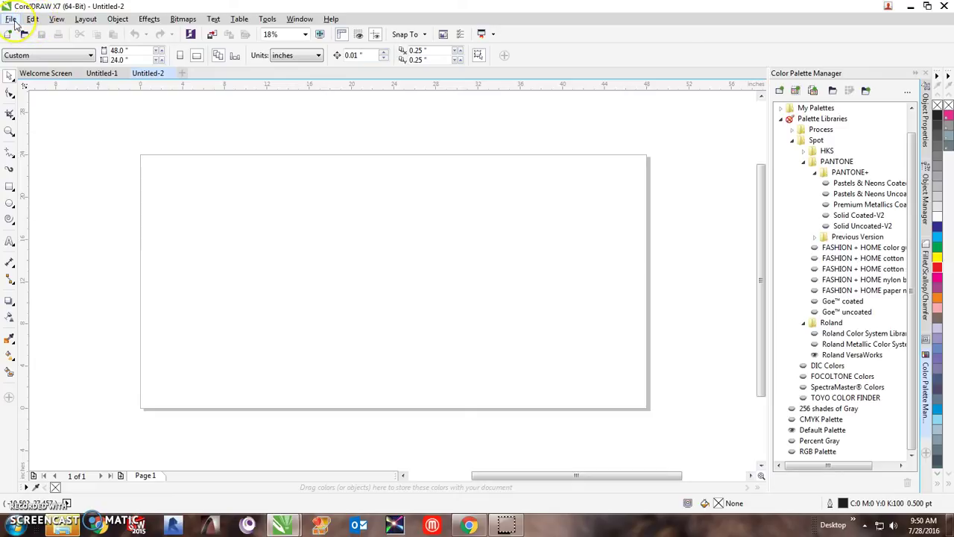
{"action": "left_click", "coordinate": [10, 19]}
{"action": "mouse_move", "coordinate": [43, 73]}
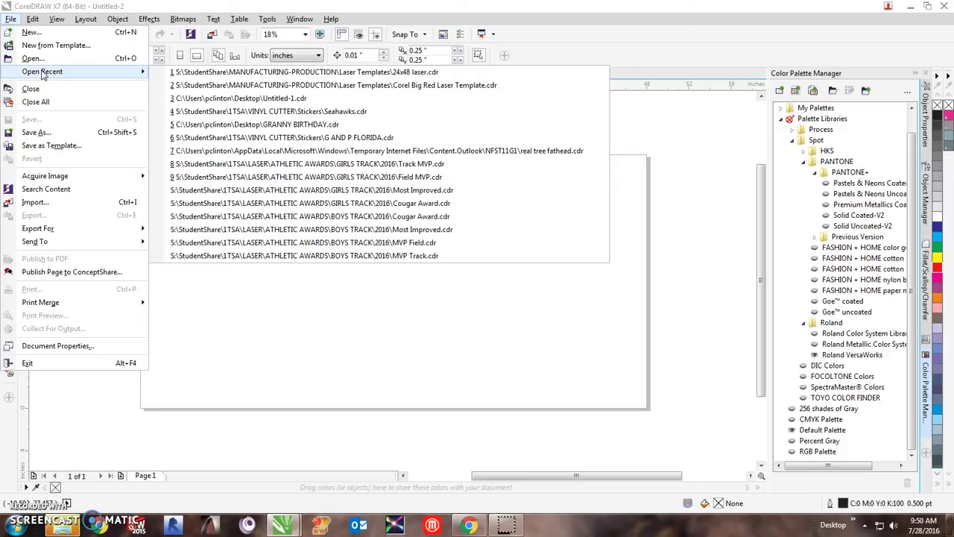
{"action": "left_click", "coordinate": [238, 72]}
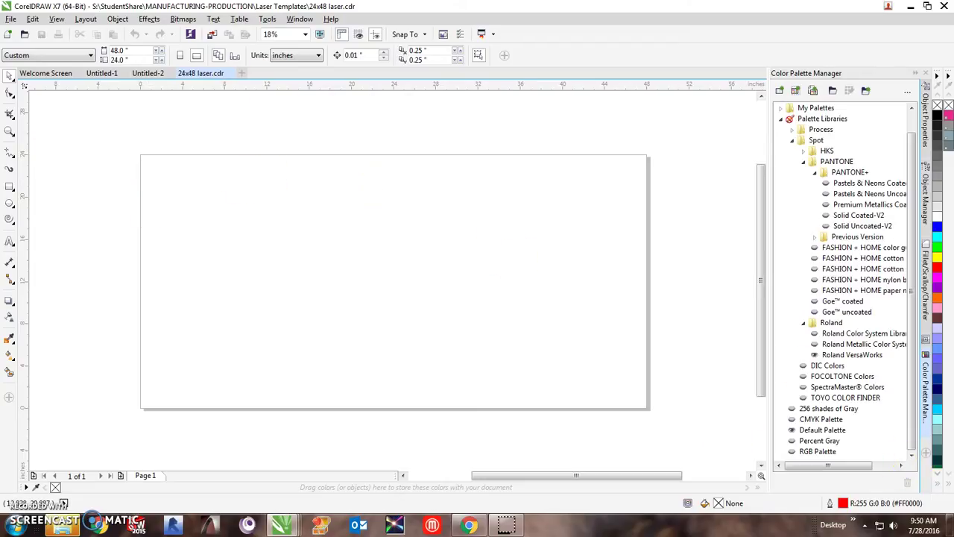
Save settings as default, draw and delete a test rectangle, and close the Color Palette Manager.
{"action": "left_click", "coordinate": [267, 18]}
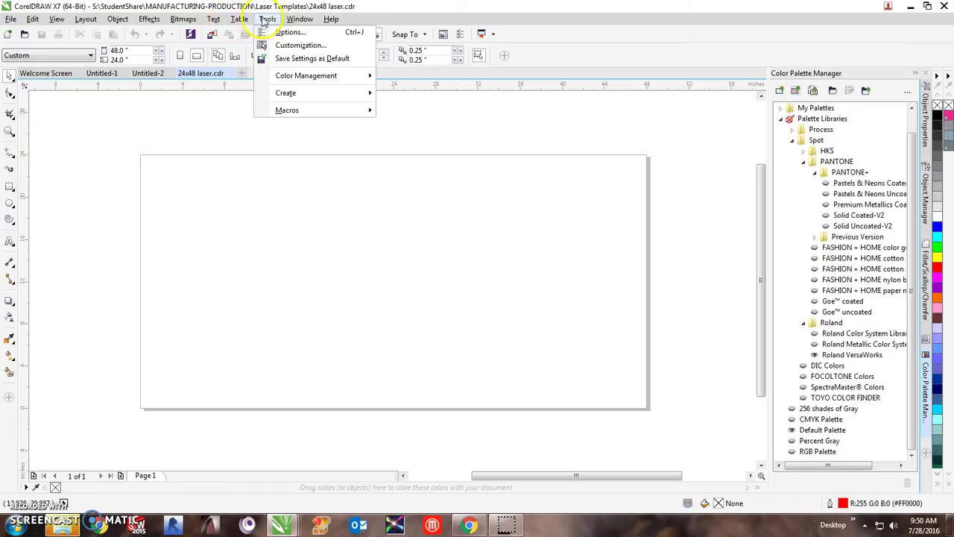
{"action": "left_click", "coordinate": [305, 59]}
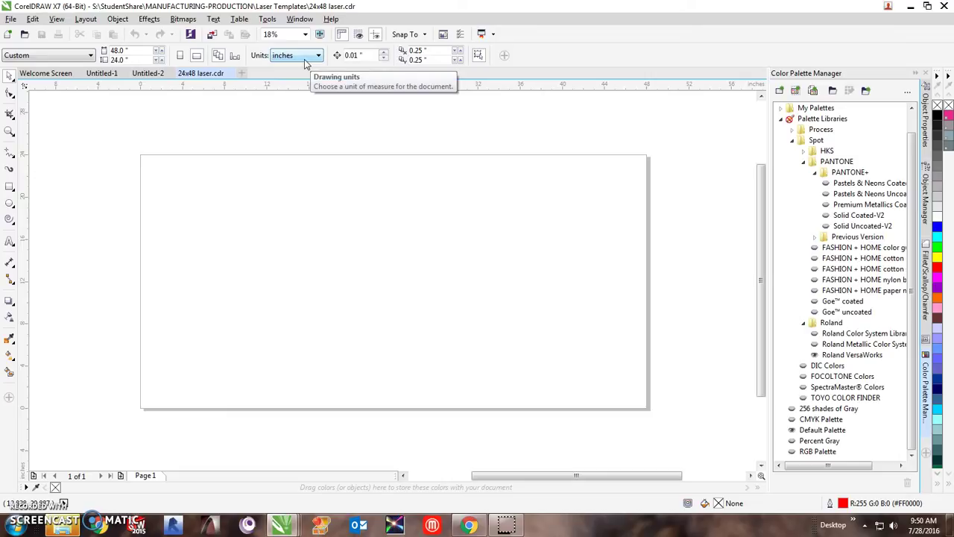
{"action": "left_click", "coordinate": [12, 190]}
{"action": "mouse_move", "coordinate": [157, 161]}
{"action": "left_mouse_down"}
{"action": "mouse_move", "coordinate": [198, 219]}
{"action": "mouse_move", "coordinate": [293, 247]}
{"action": "left_mouse_up"}
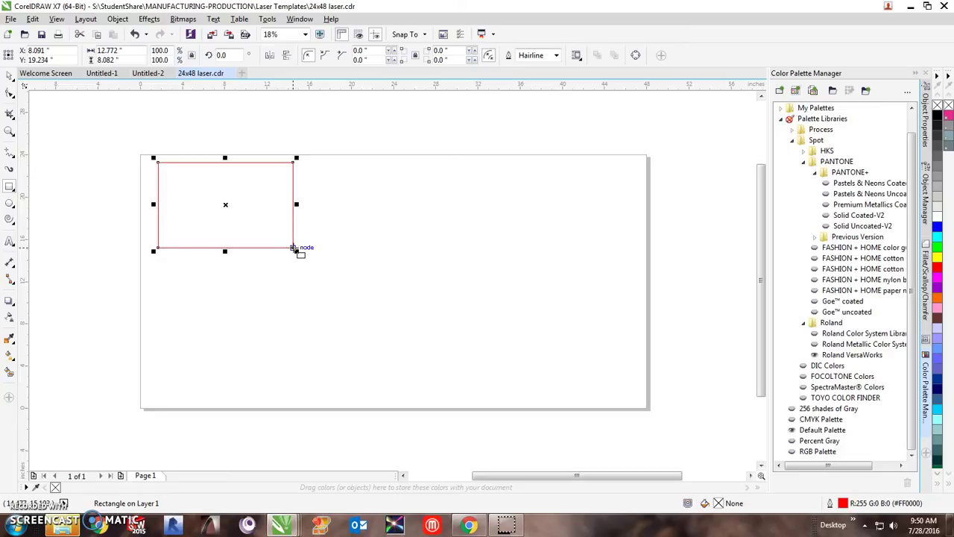
{"action": "key", "text": "Delete"}
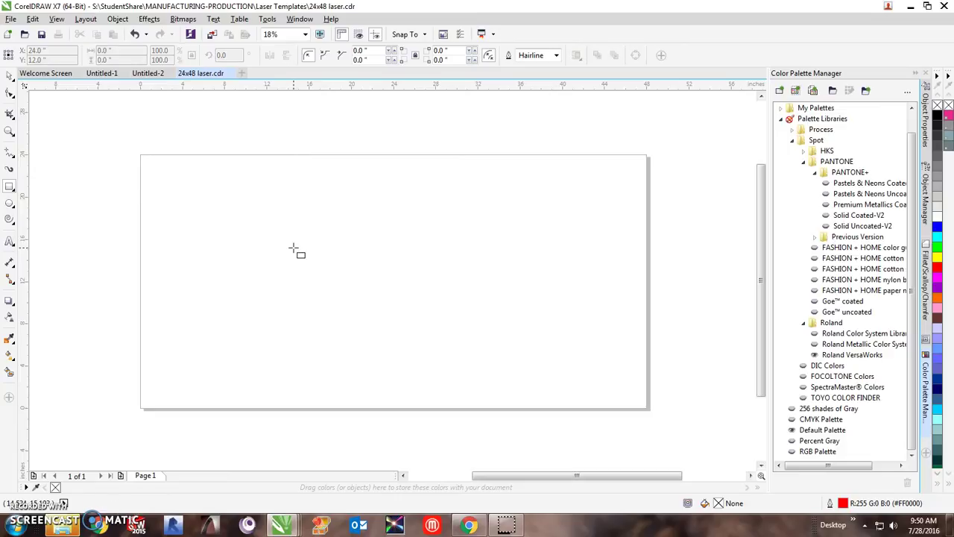
{"action": "left_click", "coordinate": [915, 74]}
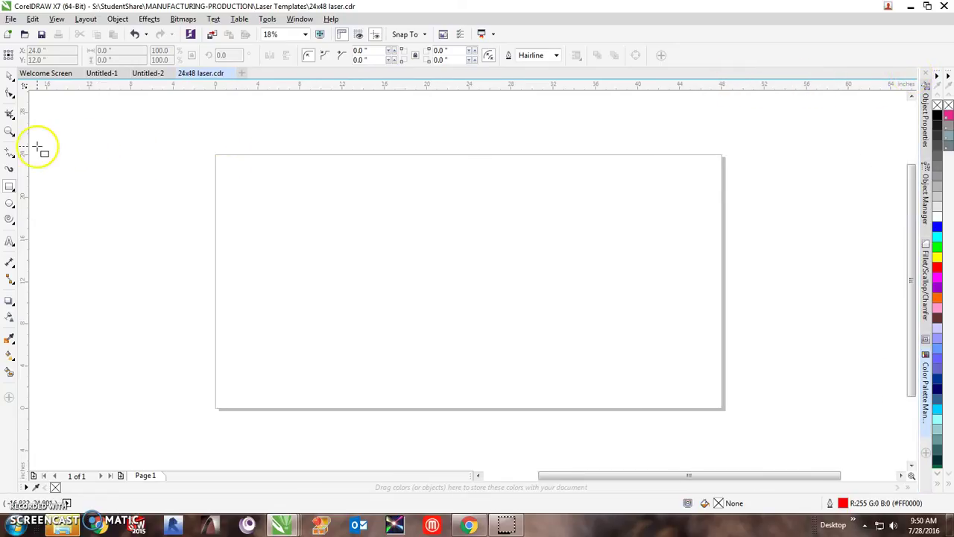
Add a vertical guideline near the 12-inch mark and a horizontal guideline lower on the page.
{"action": "left_click", "coordinate": [9, 78]}
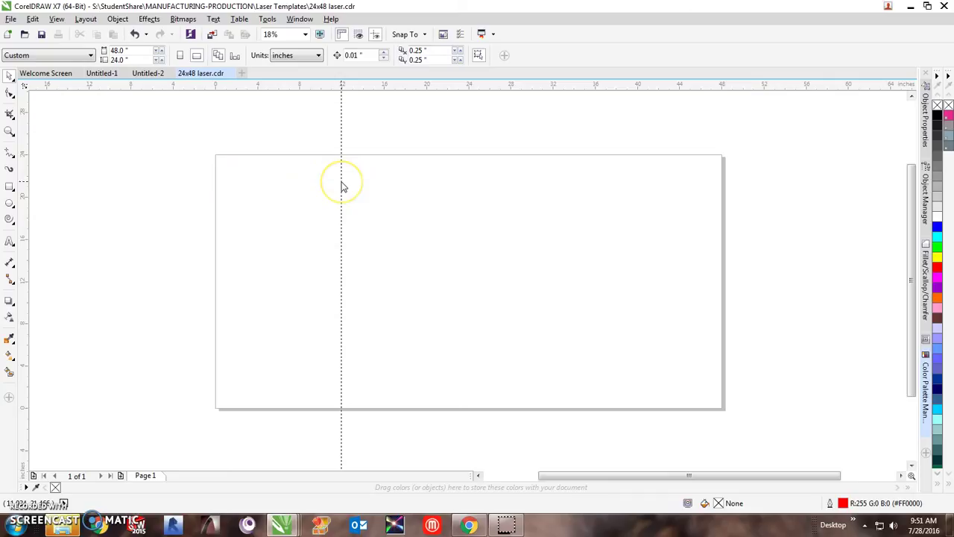
{"action": "left_click_drag", "start_coordinate": [344, 183], "coordinate": [342, 178]}
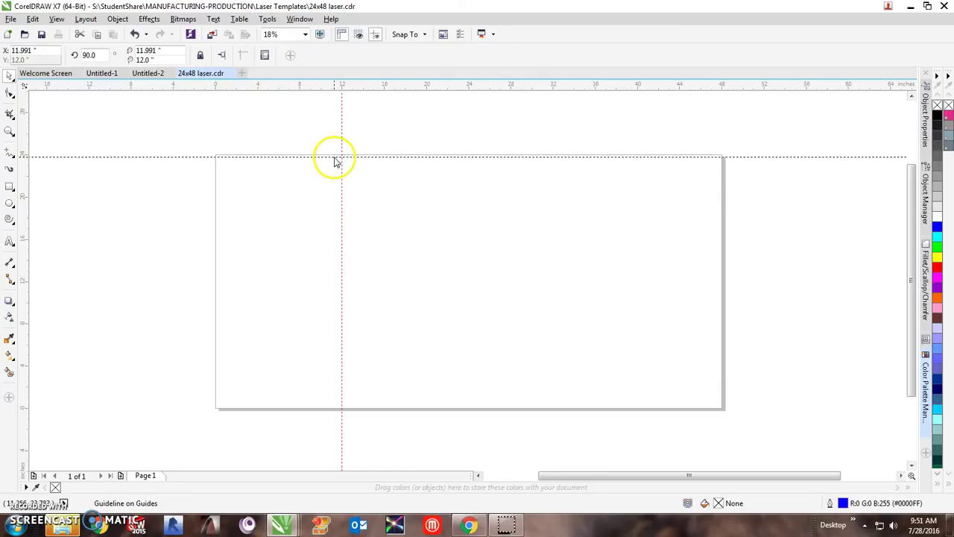
{"action": "left_click_drag", "start_coordinate": [334, 157], "coordinate": [335, 209]}
{"action": "key", "text": "Escape"}
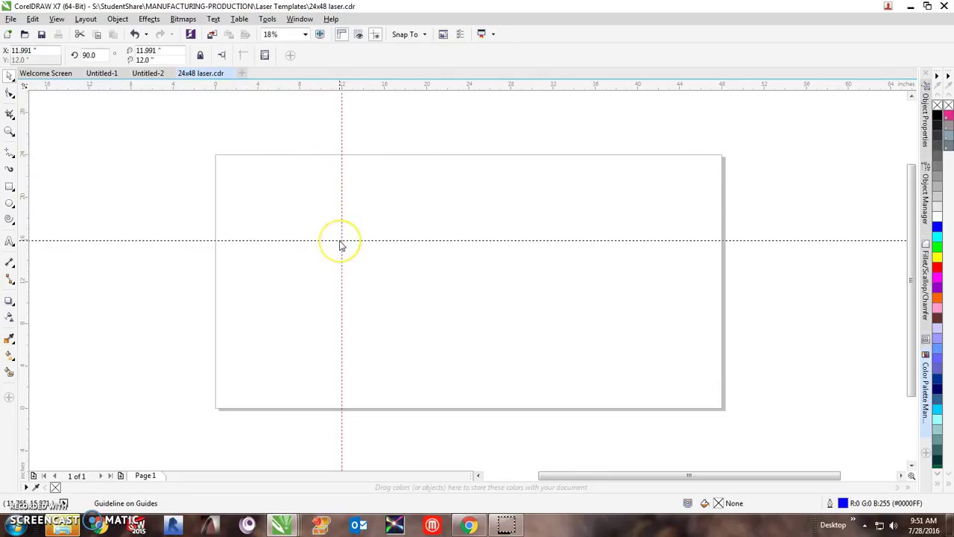
{"action": "mouse_move", "coordinate": [340, 246]}
{"action": "left_mouse_down"}
{"action": "mouse_move", "coordinate": [347, 283]}
{"action": "mouse_move", "coordinate": [351, 260]}
{"action": "left_mouse_up"}
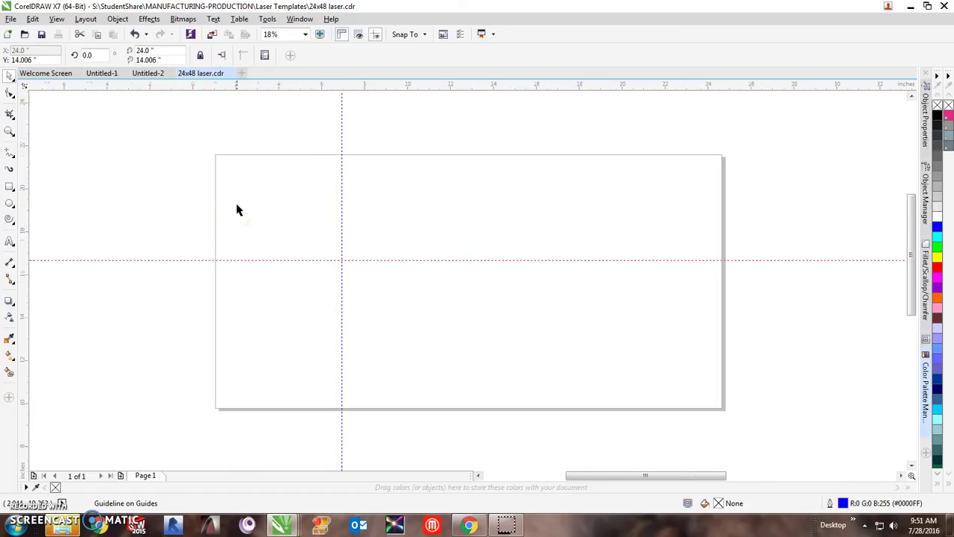
{"action": "scroll", "coordinate": [236, 209], "scroll_direction": "up", "scroll_amount": 3}
{"action": "scroll", "coordinate": [236, 209], "scroll_direction": "down", "scroll_amount": 3}
{"action": "scroll", "coordinate": [253, 175], "scroll_direction": "up", "scroll_amount": 1}
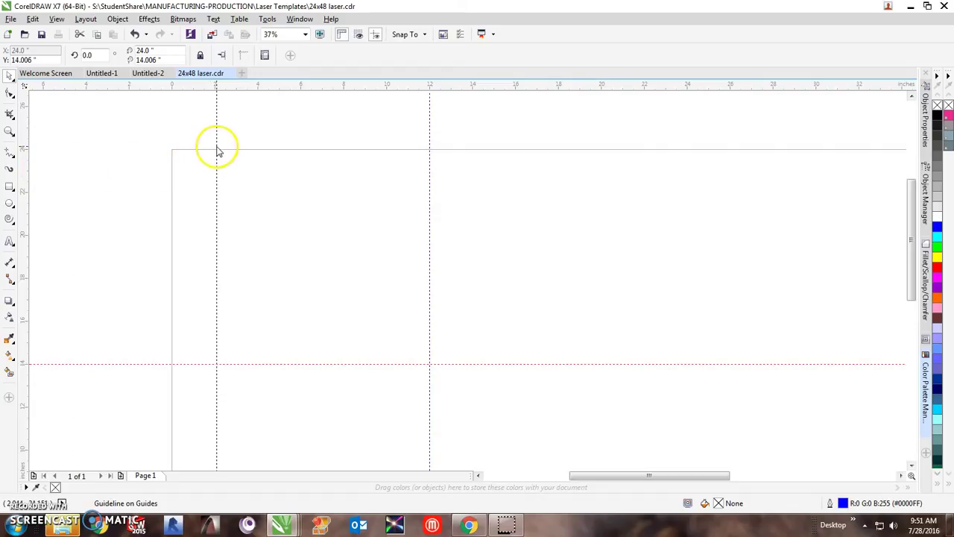
Add vertical guidelines at about 2, 4 and 6 inches, plus horizontal guides spaced 2 inches apart.
{"action": "left_click_drag", "start_coordinate": [214, 152], "coordinate": [215, 149]}
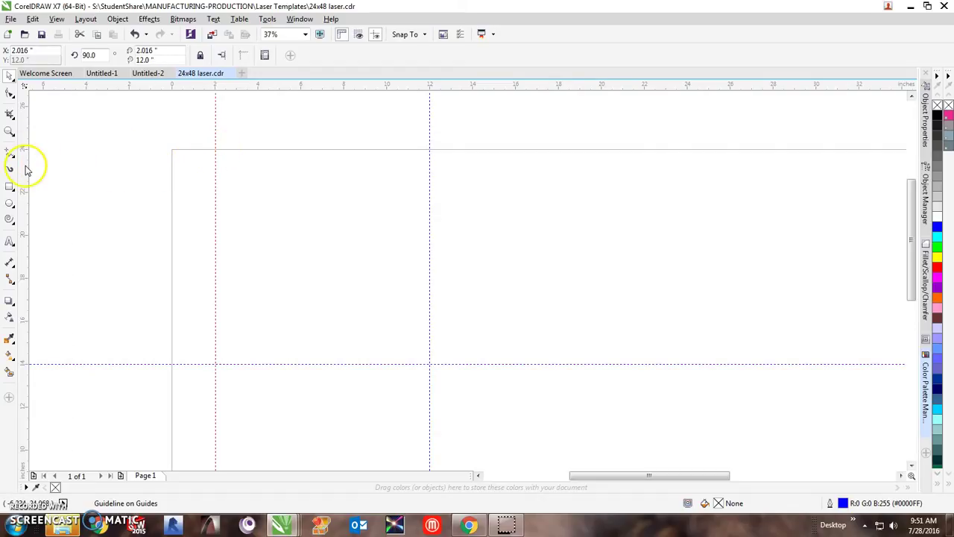
{"action": "left_click_drag", "start_coordinate": [24, 167], "coordinate": [258, 137]}
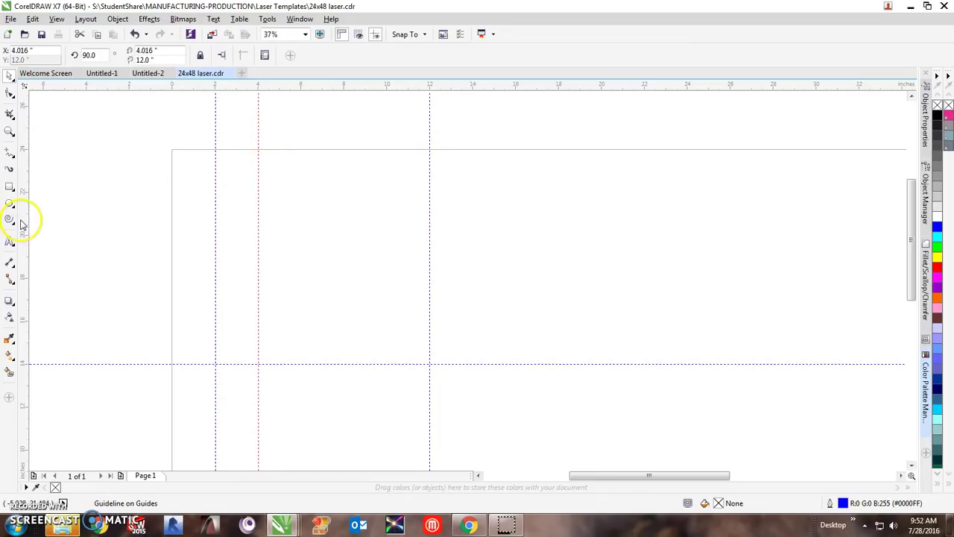
{"action": "left_click_drag", "start_coordinate": [210, 211], "coordinate": [302, 195]}
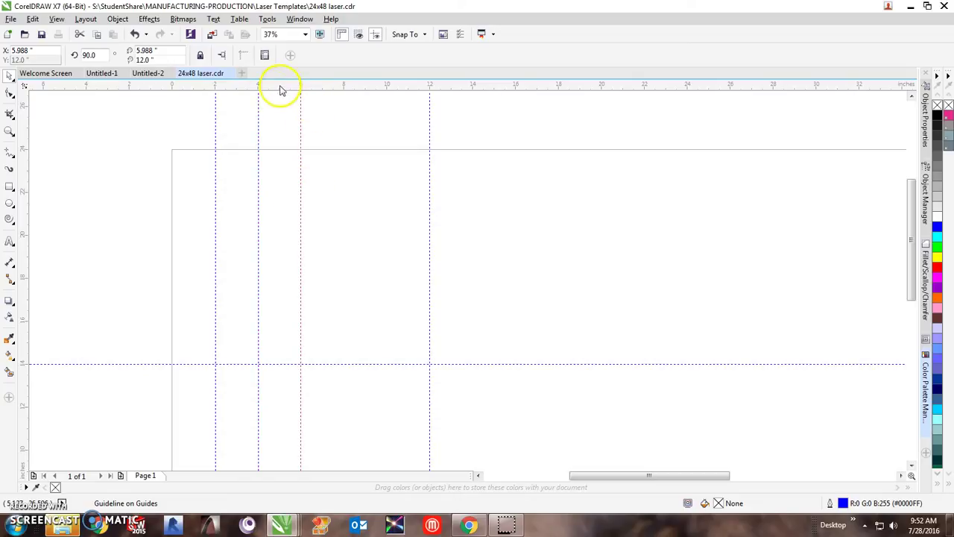
{"action": "left_click_drag", "start_coordinate": [282, 89], "coordinate": [282, 196]}
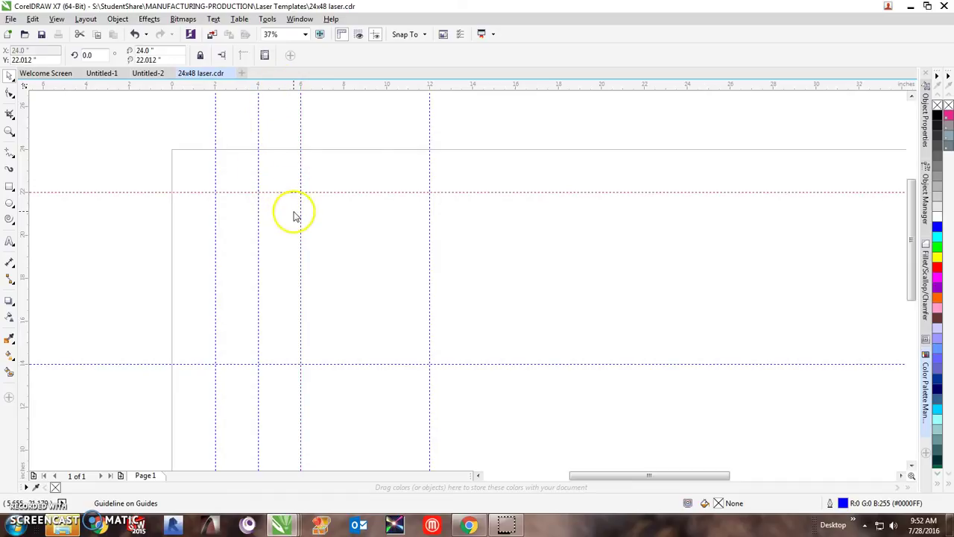
{"action": "key", "text": "ctrl+d"}
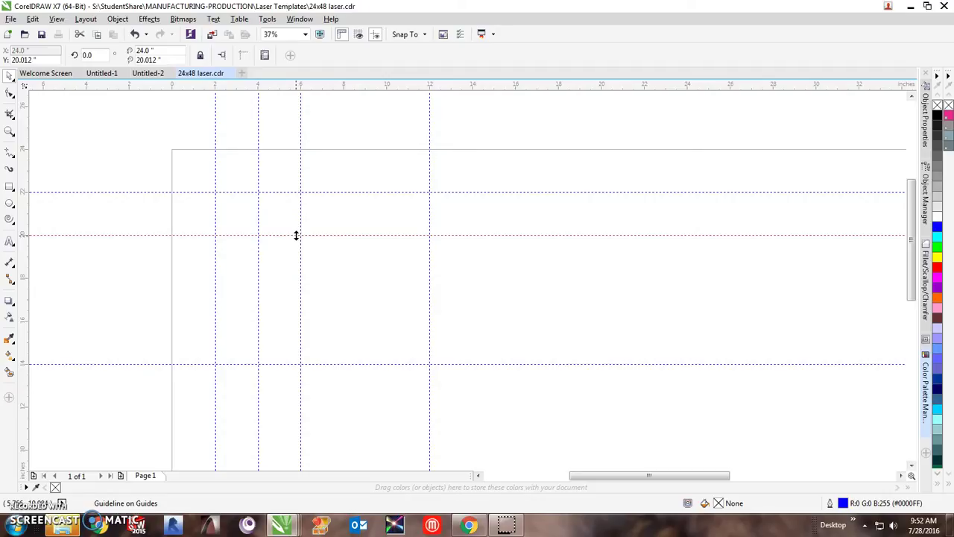
{"action": "left_click", "coordinate": [289, 234]}
Zoom into the top-left corner and drag a vertical guideline to the left page edge, about -0.033 in.
{"action": "left_click", "coordinate": [290, 151]}
{"action": "scroll", "coordinate": [172, 154], "scroll_direction": "up", "scroll_amount": 6}
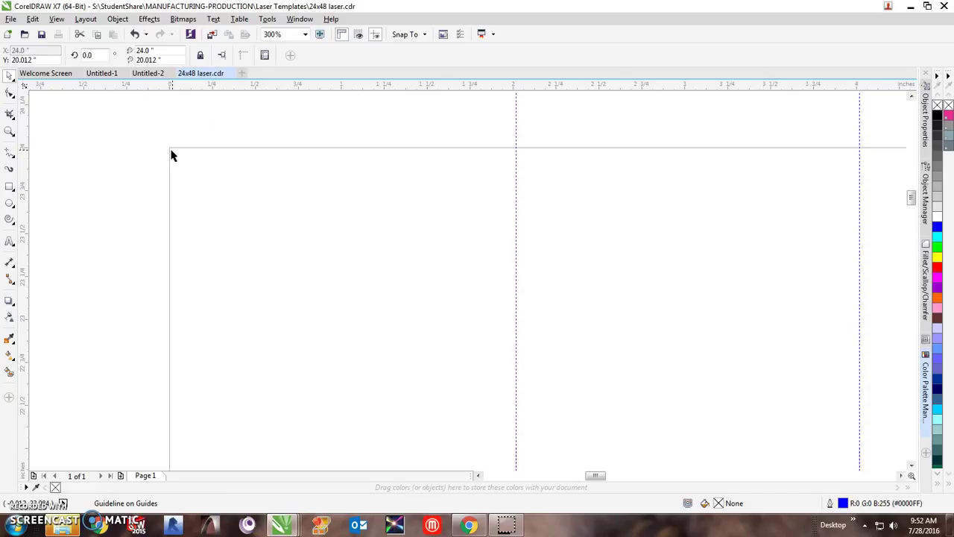
{"action": "scroll", "coordinate": [176, 153], "scroll_direction": "up", "scroll_amount": 2}
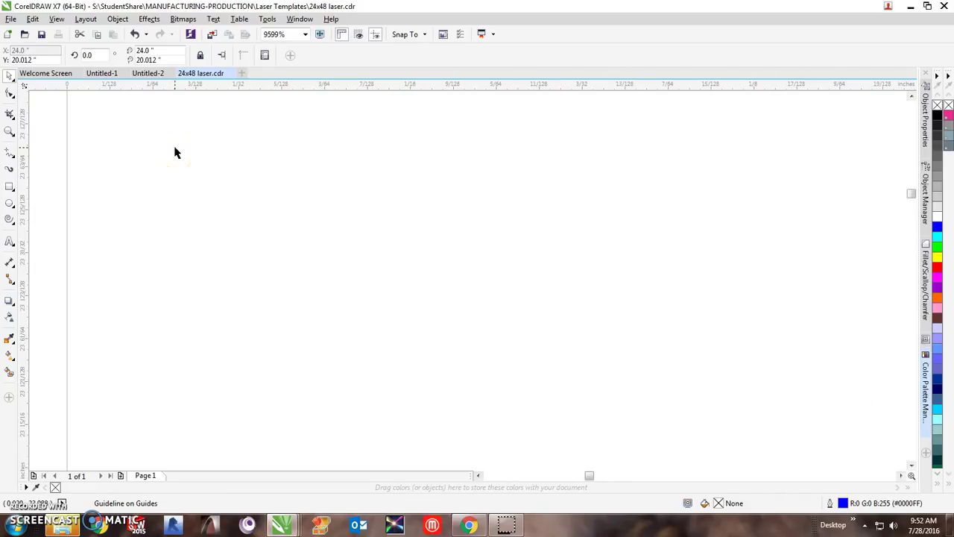
{"action": "scroll", "coordinate": [178, 152], "scroll_direction": "up", "scroll_amount": 1}
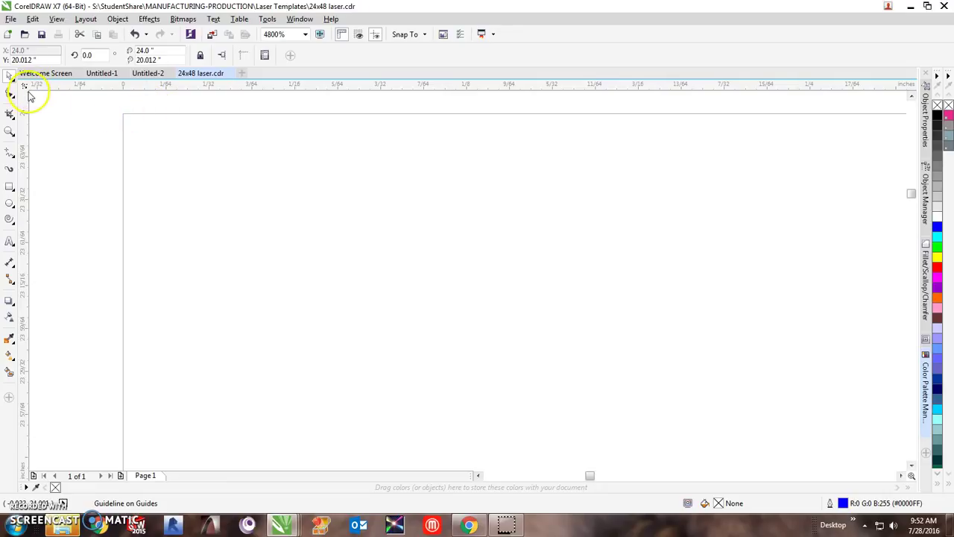
{"action": "left_click_drag", "start_coordinate": [123, 121], "coordinate": [26, 88]}
{"action": "scroll", "coordinate": [77, 141], "scroll_direction": "down", "scroll_amount": 3}
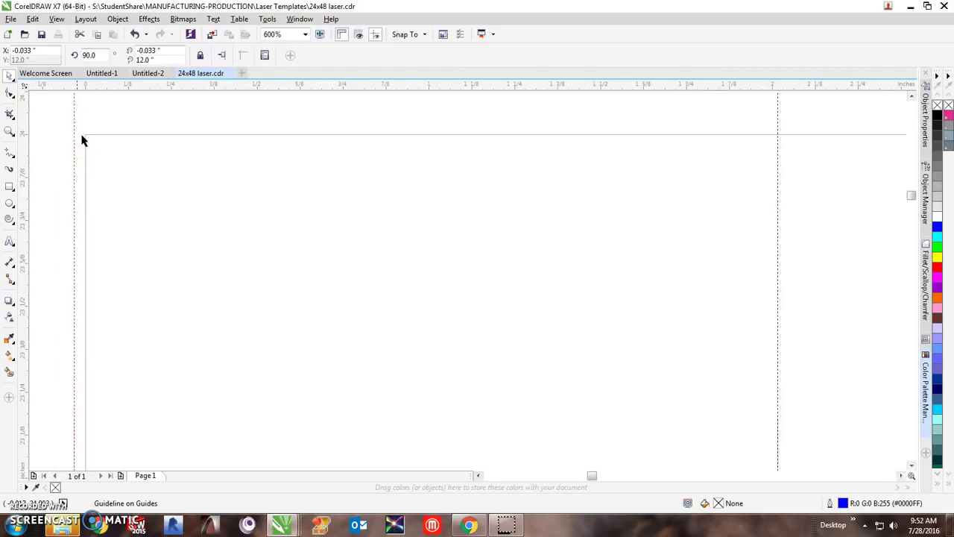
{"action": "scroll", "coordinate": [48, 123], "scroll_direction": "up", "scroll_amount": 1}
{"action": "scroll", "coordinate": [52, 123], "scroll_direction": "up", "scroll_amount": 3}
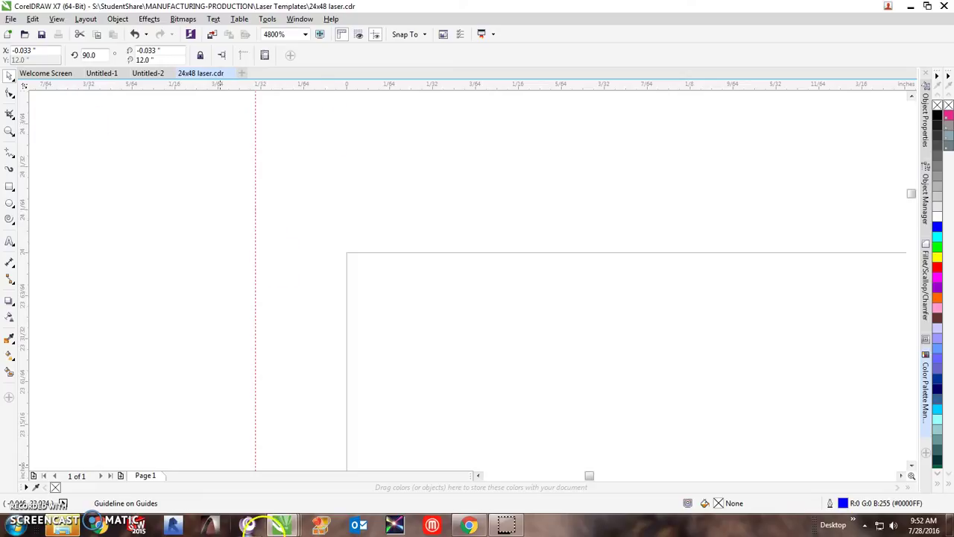
{"action": "mouse_move", "coordinate": [286, 524]}
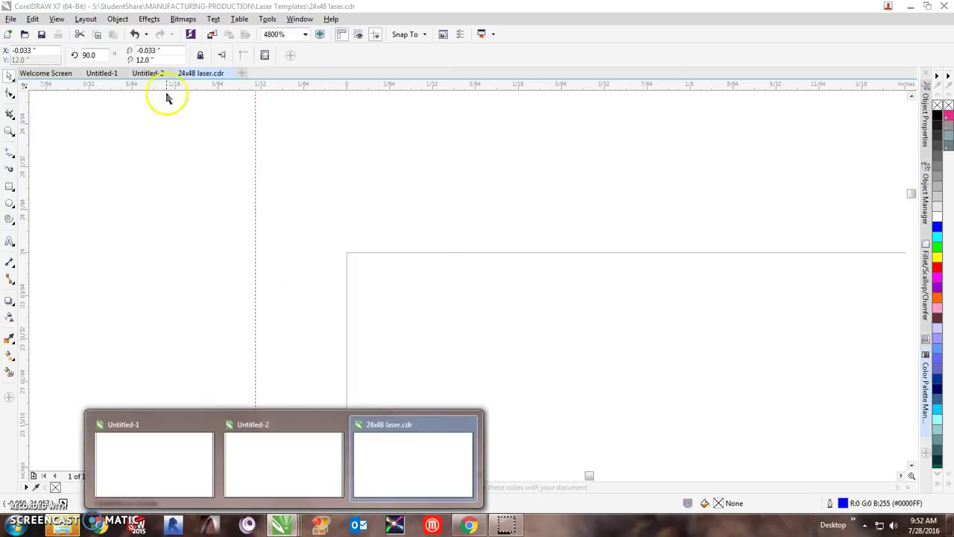
In Open Drawing, go to Removable Disk (E:), widen the file list, and open the Boxes folder.
{"action": "left_click", "coordinate": [25, 34]}
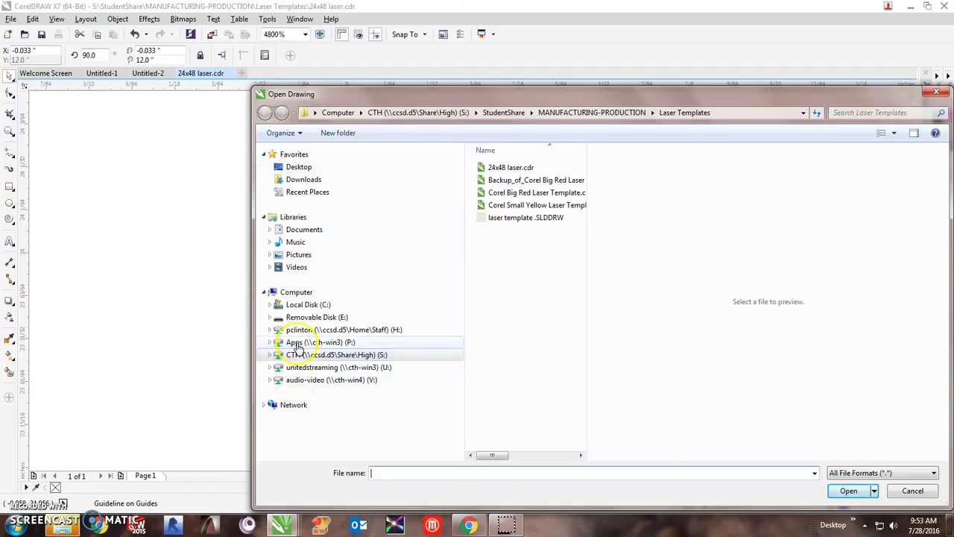
{"action": "left_click", "coordinate": [313, 319]}
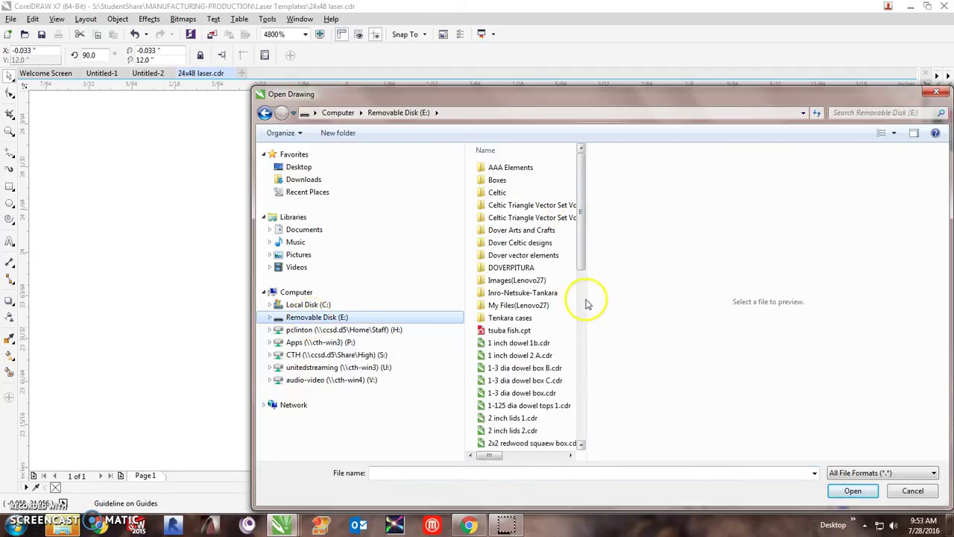
{"action": "left_click_drag", "start_coordinate": [587, 298], "coordinate": [708, 294]}
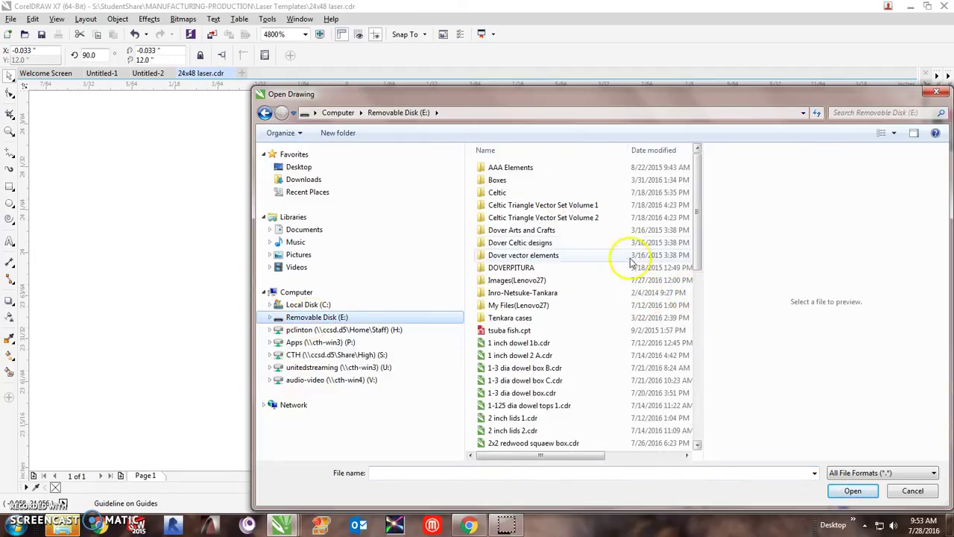
{"action": "double_click", "coordinate": [527, 183]}
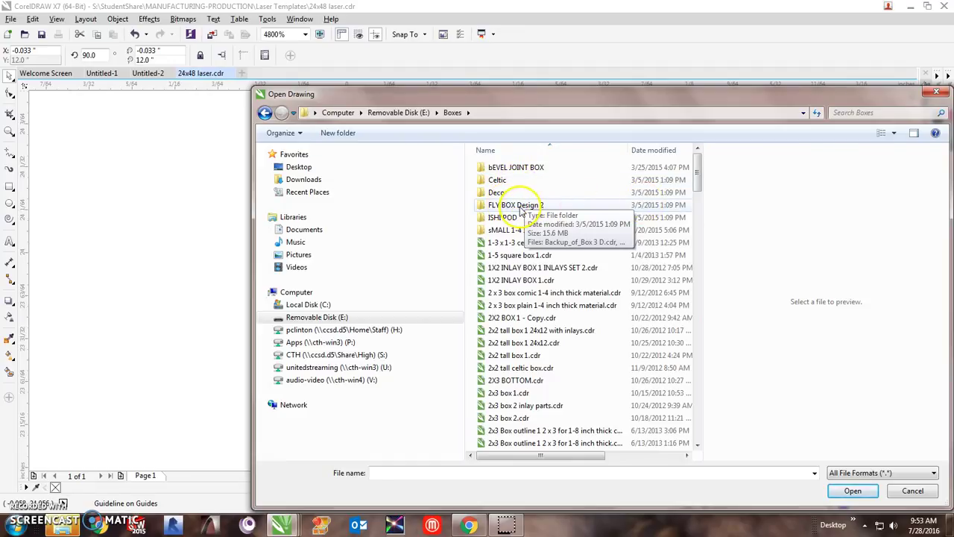
Open the FLY BOX Design 2 folder, preview Backup_of_fly box 2.cdr, and return to Boxes.
{"action": "left_click", "coordinate": [515, 272]}
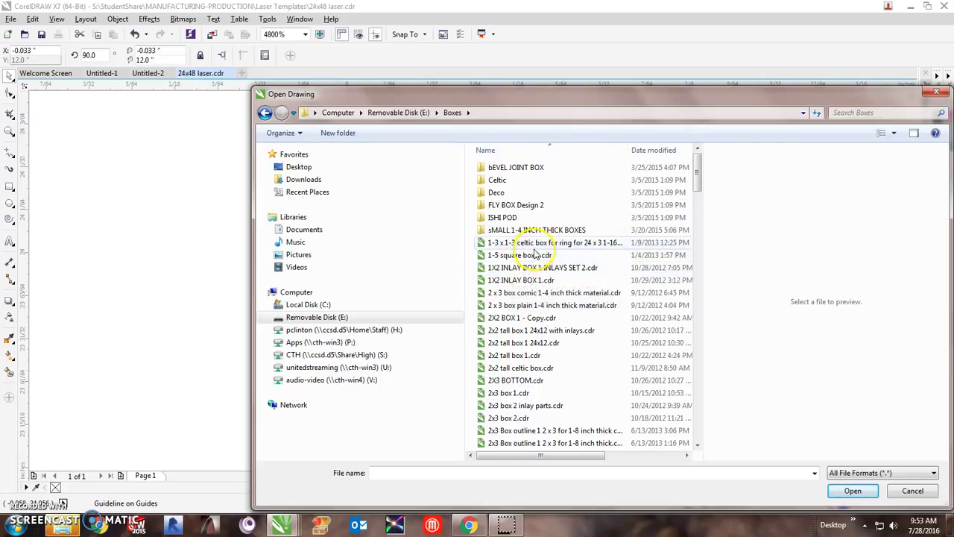
{"action": "left_click", "coordinate": [513, 207]}
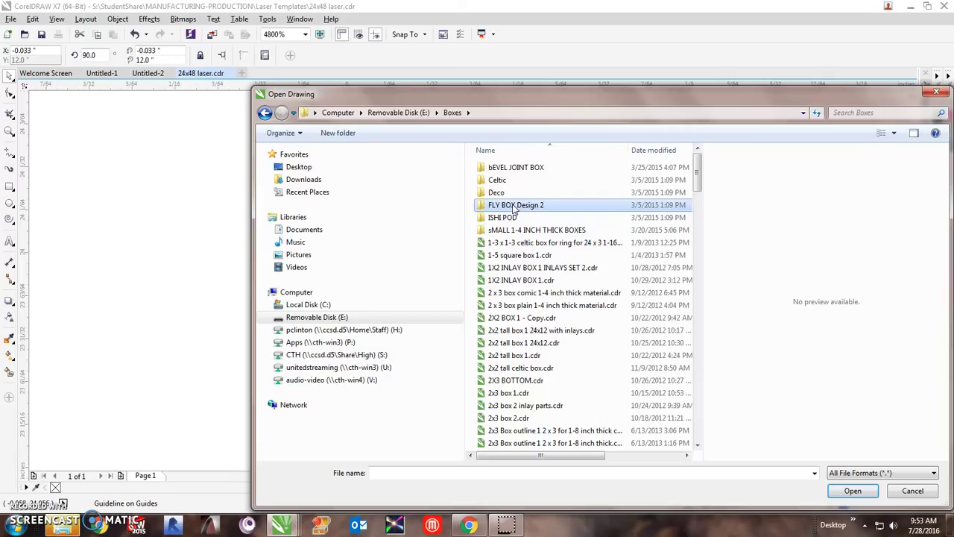
{"action": "double_click", "coordinate": [514, 209]}
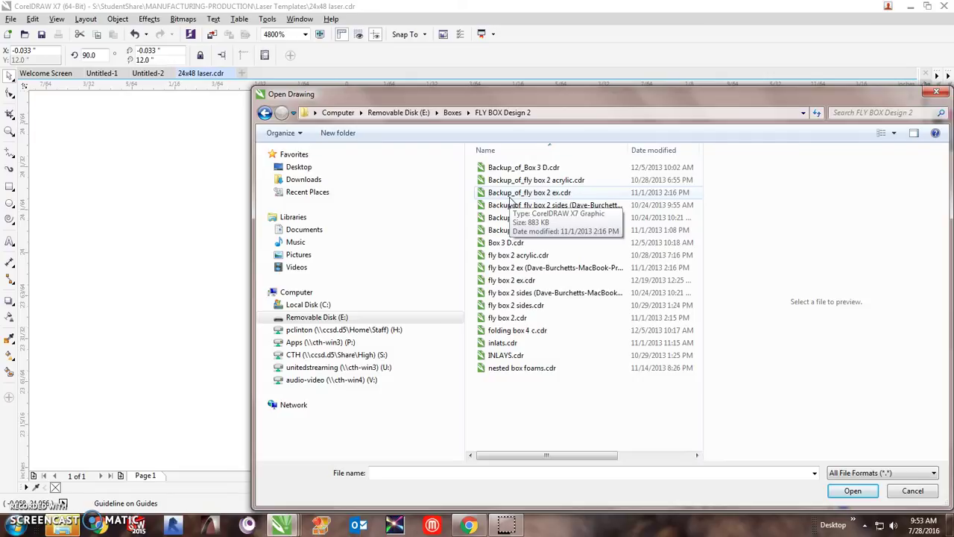
{"action": "left_click", "coordinate": [516, 206]}
{"action": "left_click", "coordinate": [520, 209]}
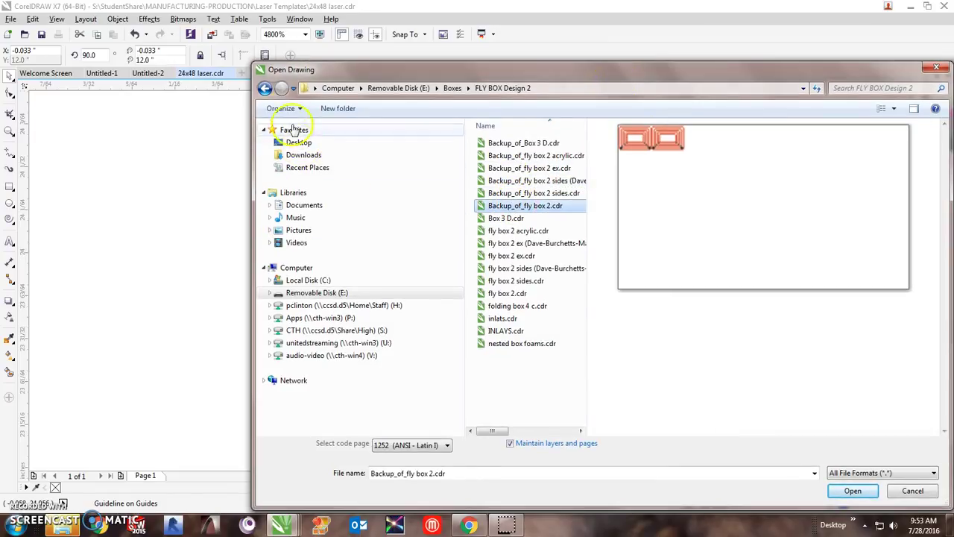
{"action": "left_click", "coordinate": [265, 88]}
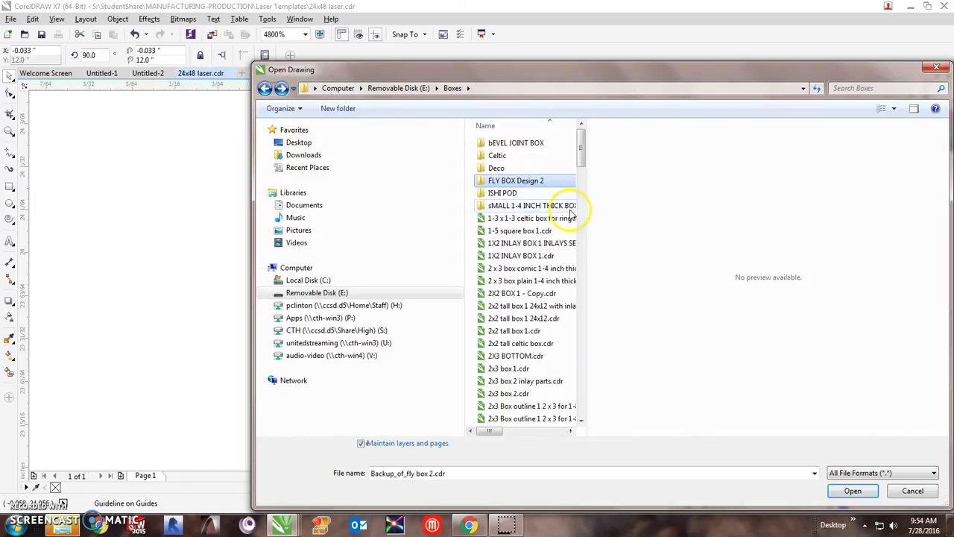
Open and close 1X2 INLAY BOX 1 INLAYS SET 2.cdr, then look inside the Celtic folder.
{"action": "double_click", "coordinate": [534, 244]}
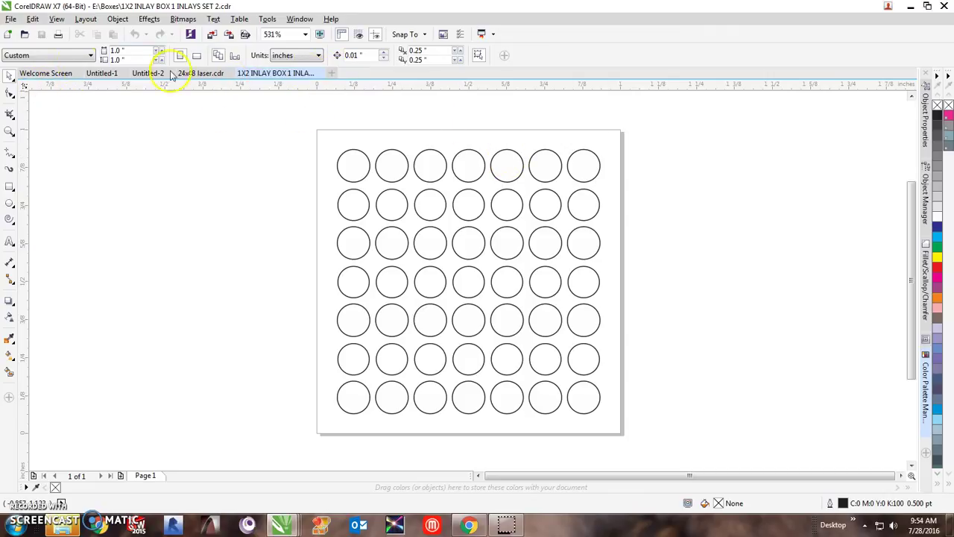
{"action": "left_click", "coordinate": [320, 74]}
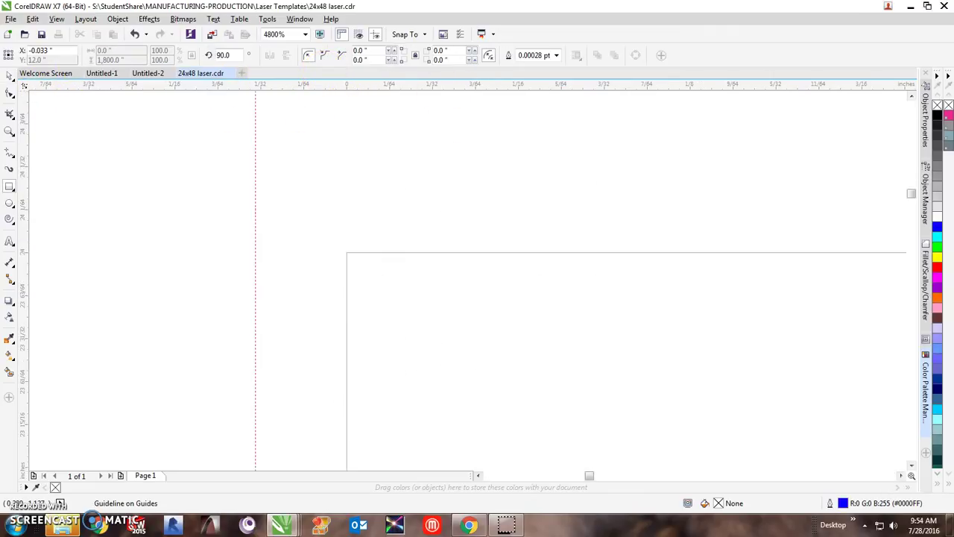
{"action": "left_click", "coordinate": [25, 35]}
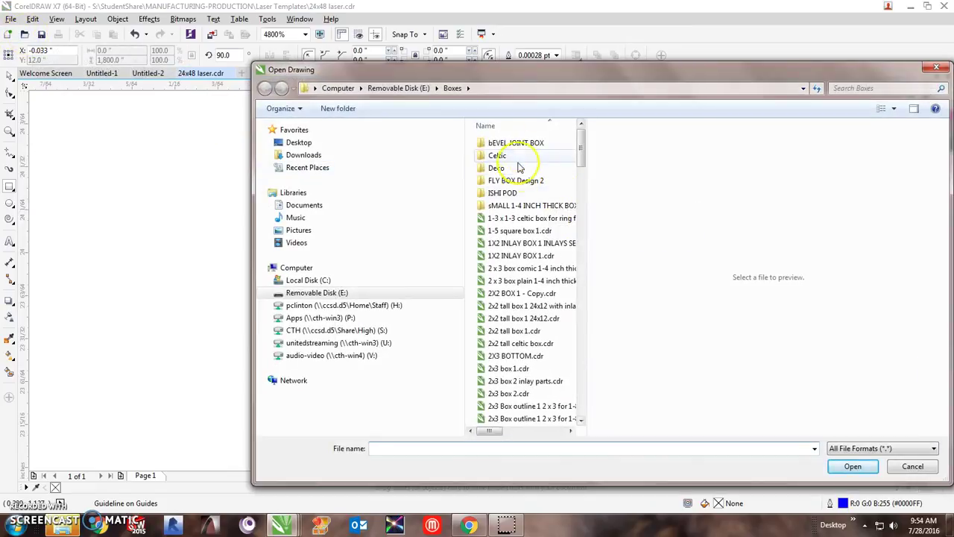
{"action": "left_click", "coordinate": [500, 157]}
{"action": "double_click", "coordinate": [503, 159]}
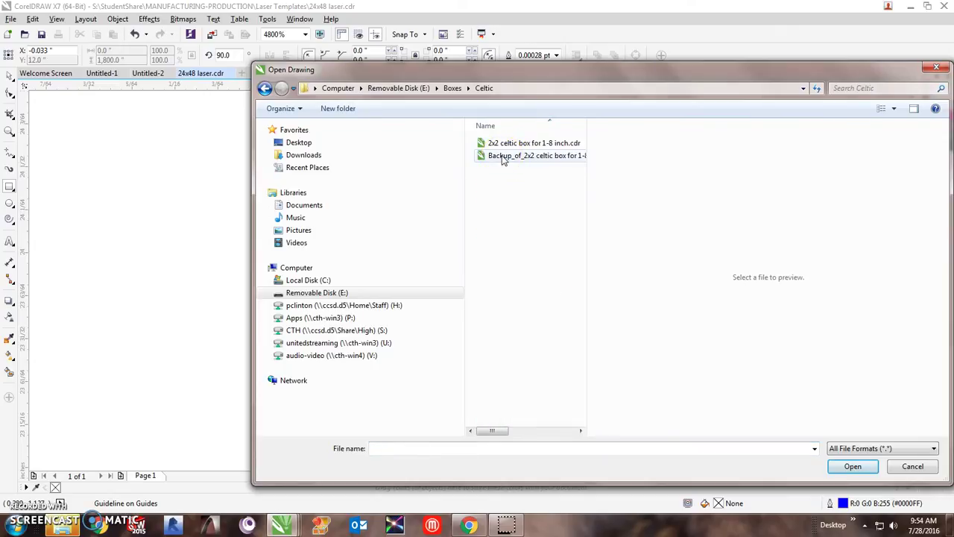
{"action": "left_click", "coordinate": [264, 88]}
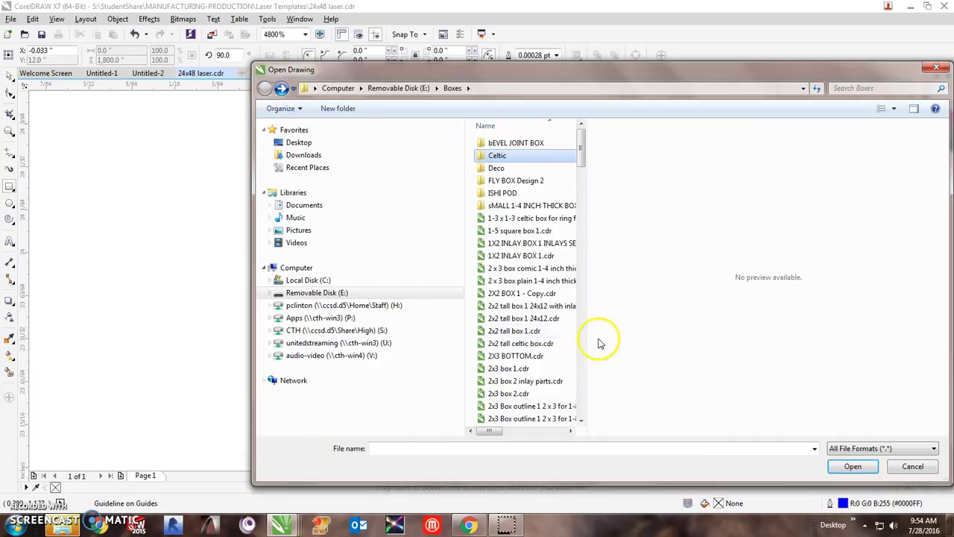
Show the Boxes folder as extra-large icons, widen the list, and open AAA Elements on drive E:.
{"action": "left_click", "coordinate": [893, 109]}
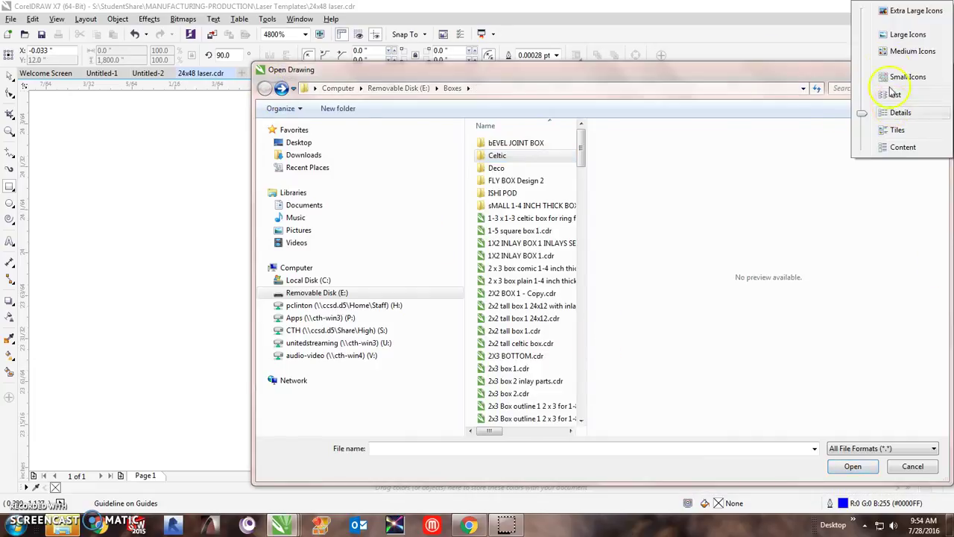
{"action": "left_click", "coordinate": [894, 12]}
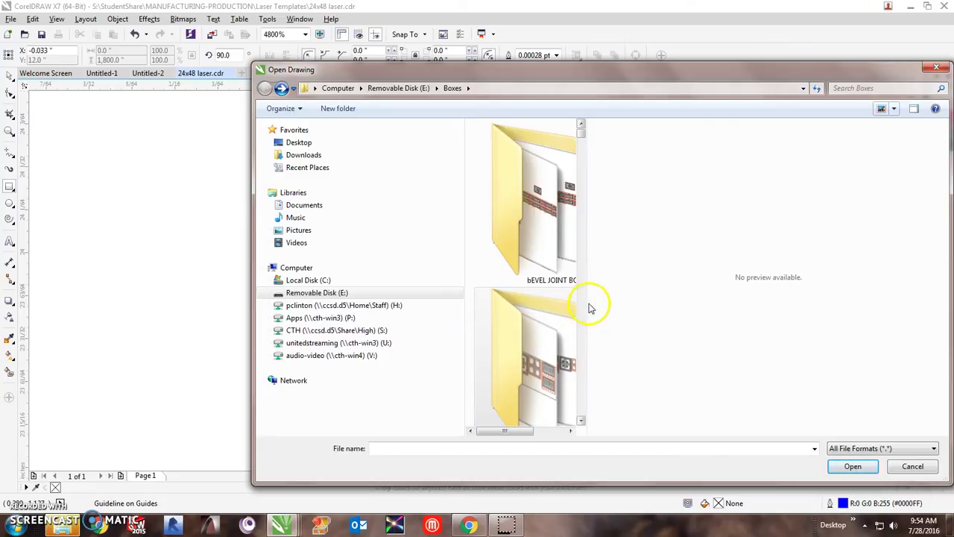
{"action": "left_click_drag", "start_coordinate": [588, 303], "coordinate": [831, 290]}
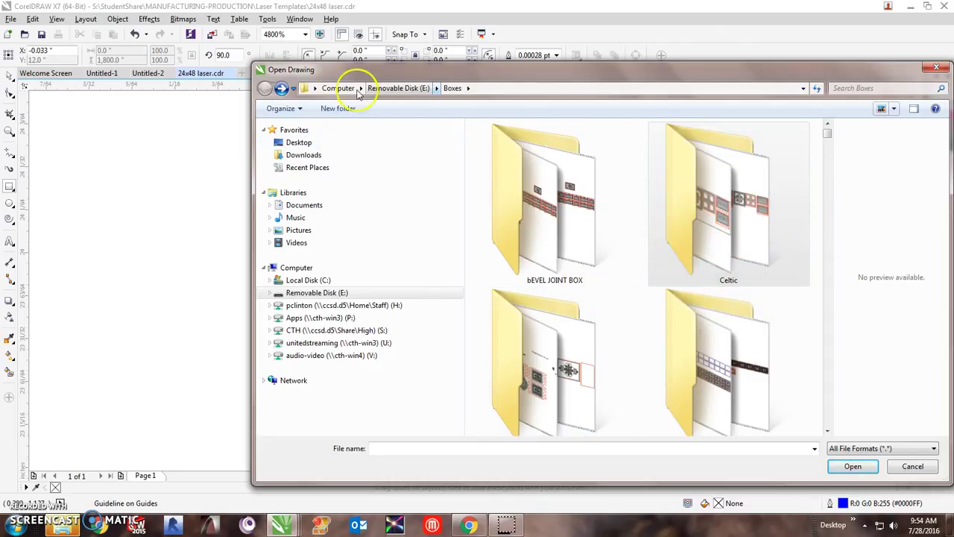
{"action": "left_click", "coordinate": [395, 88]}
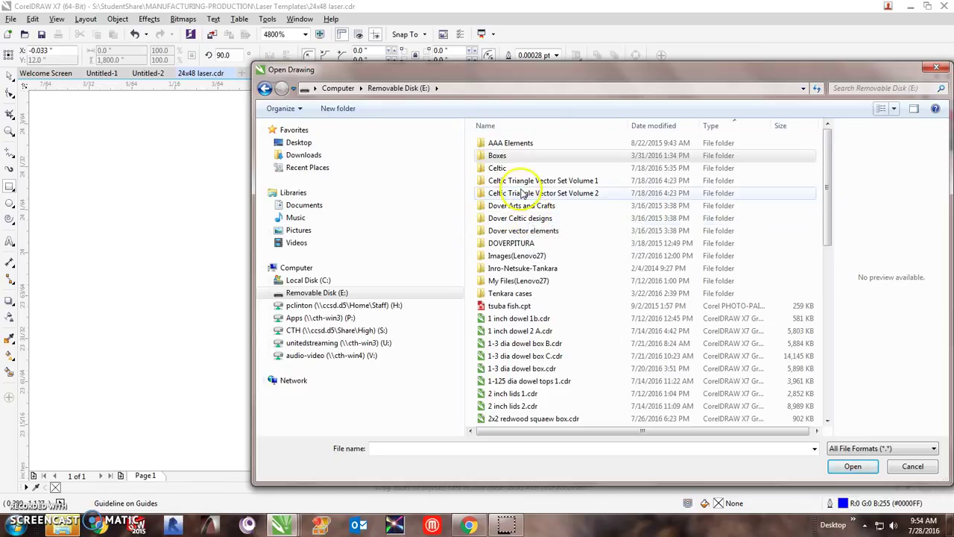
{"action": "double_click", "coordinate": [537, 142]}
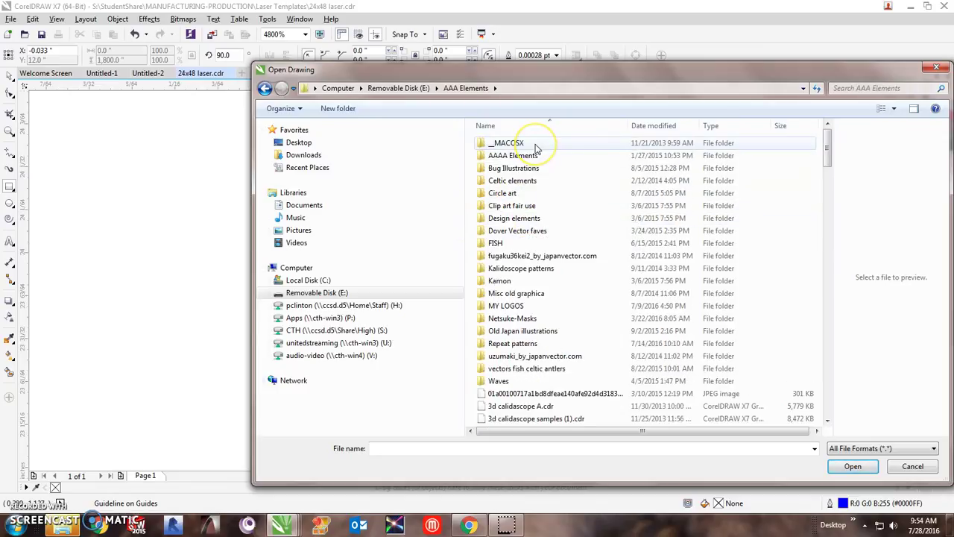
Open the Circle art folder and display its files as large thumbnails.
{"action": "left_click", "coordinate": [892, 108]}
{"action": "left_click", "coordinate": [892, 10]}
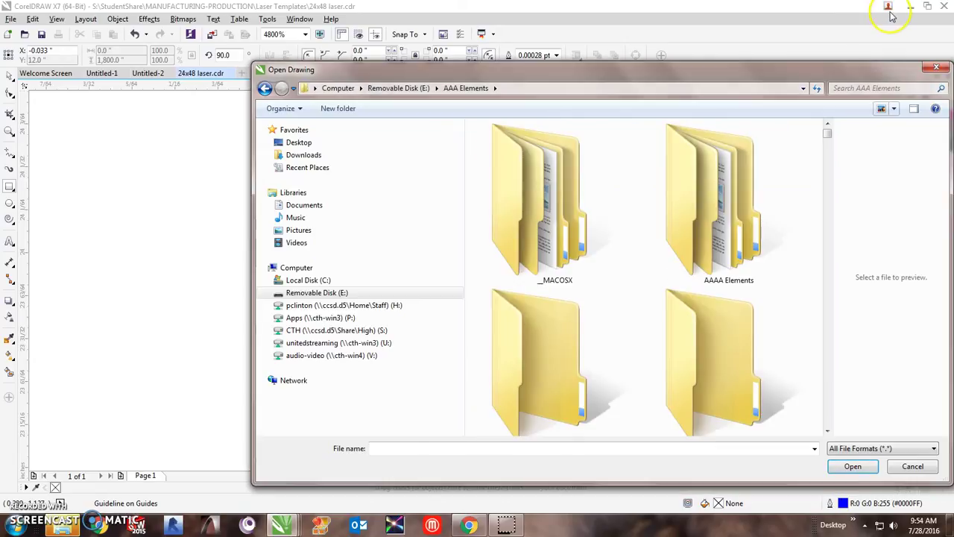
{"action": "left_click_drag", "start_coordinate": [828, 132], "coordinate": [833, 143]}
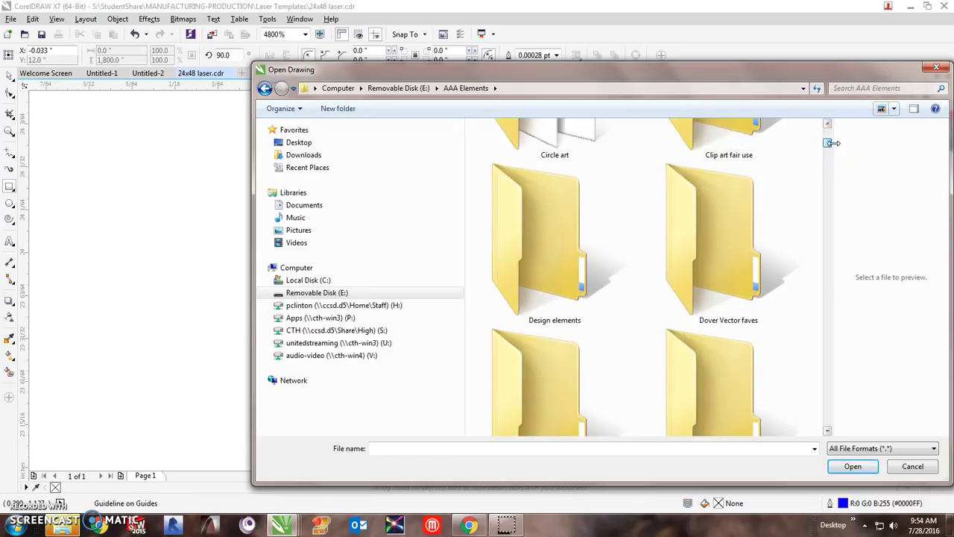
{"action": "double_click", "coordinate": [549, 138]}
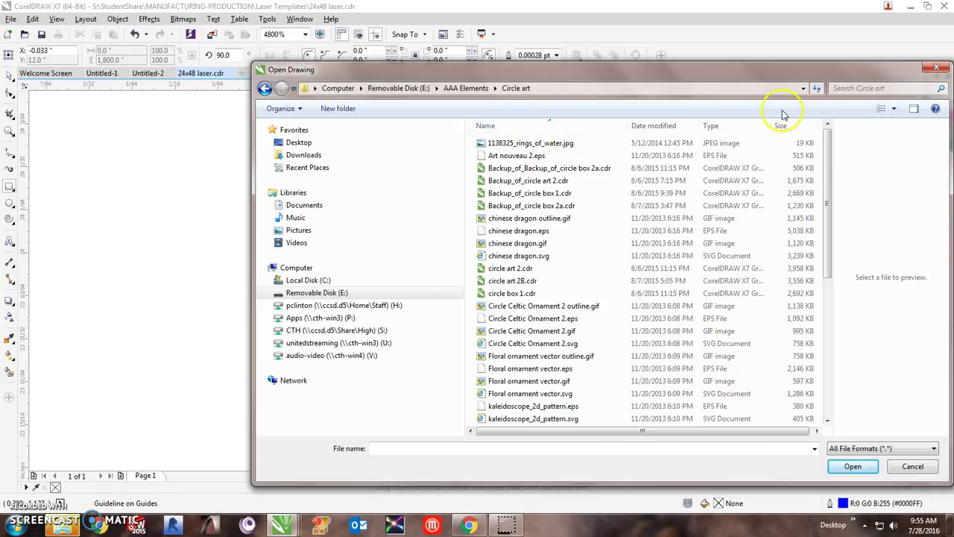
{"action": "left_click", "coordinate": [893, 109]}
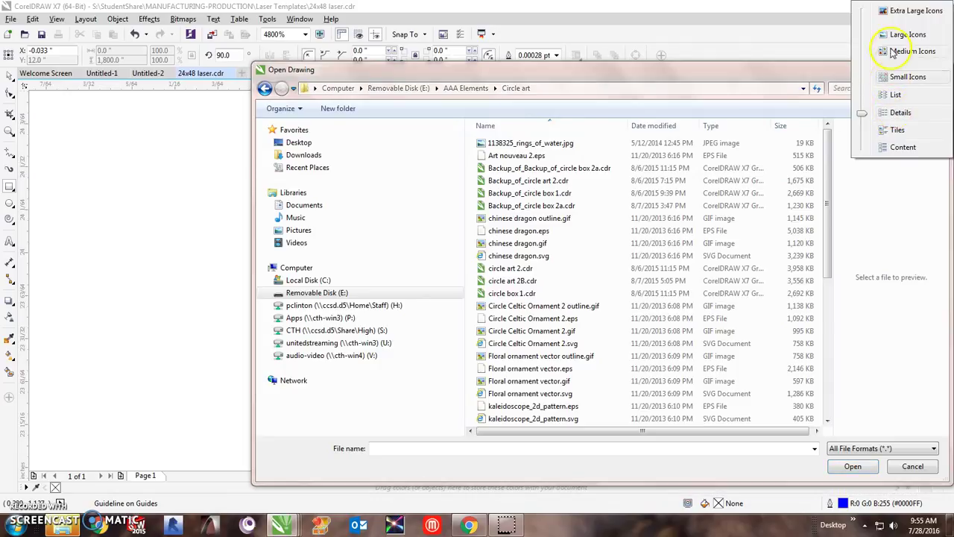
{"action": "left_click", "coordinate": [900, 12]}
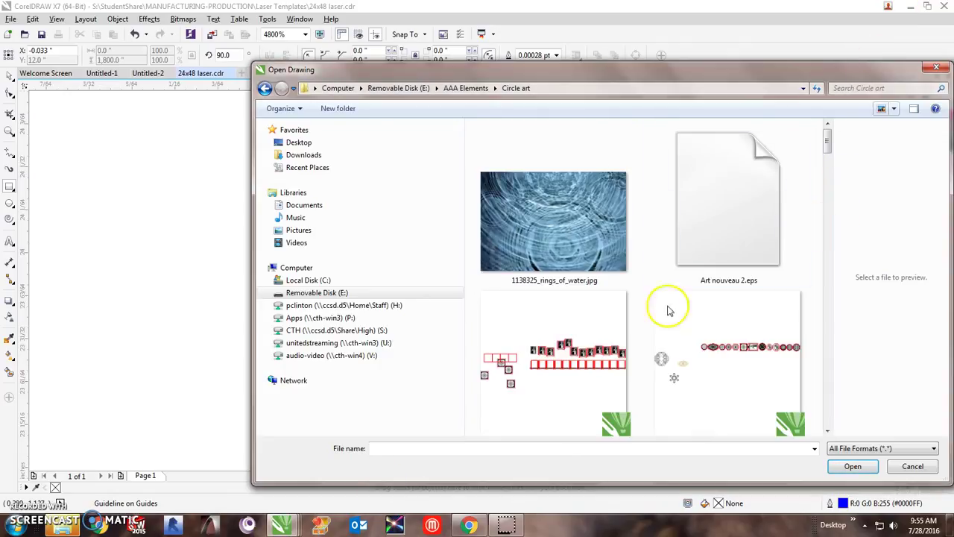
Open Backup_of_Backup_of_circle box 2a.cdr and zoom in and out over its notched box pieces.
{"action": "double_click", "coordinate": [569, 360]}
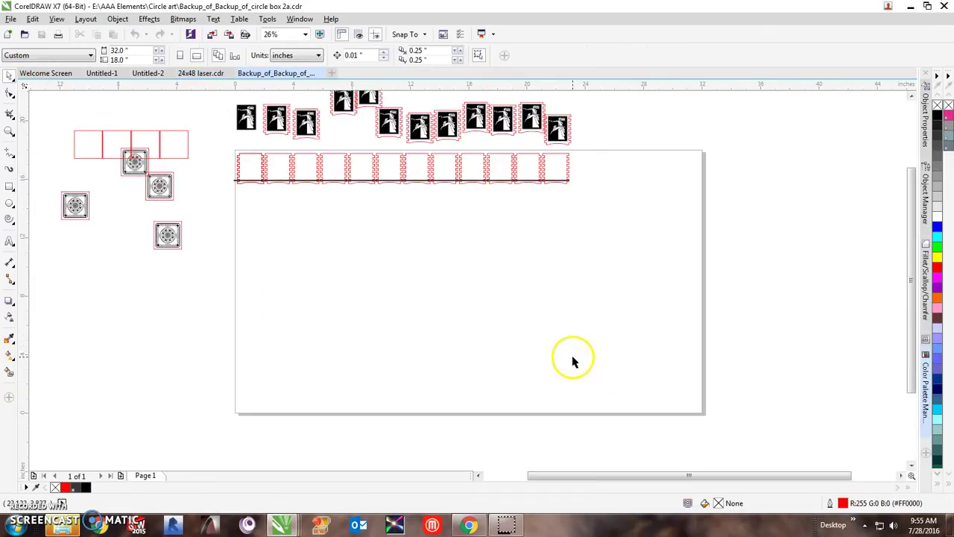
{"action": "scroll", "coordinate": [432, 270], "scroll_direction": "down", "scroll_amount": 2}
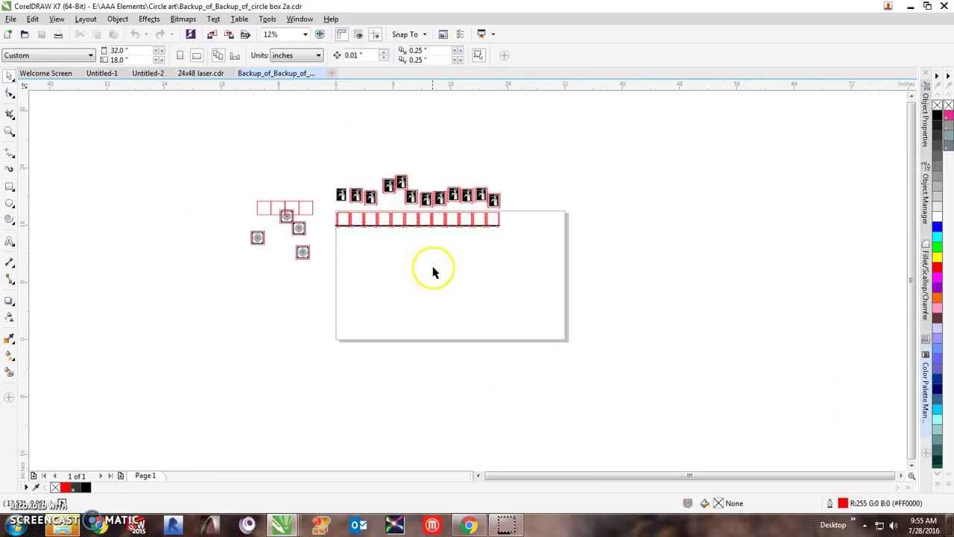
{"action": "left_click", "coordinate": [314, 164]}
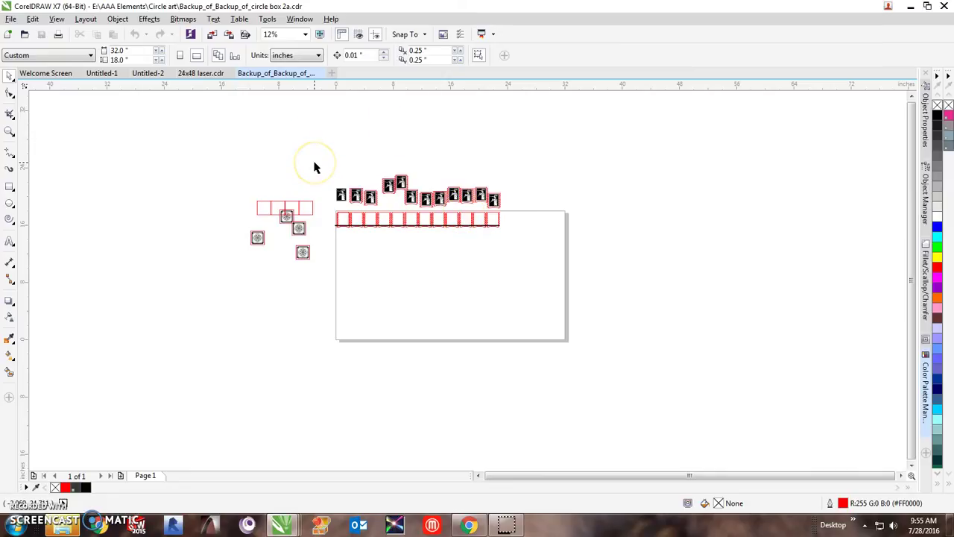
{"action": "scroll", "coordinate": [390, 183], "scroll_direction": "up", "scroll_amount": 7}
{"action": "scroll", "coordinate": [390, 183], "scroll_direction": "down", "scroll_amount": 2}
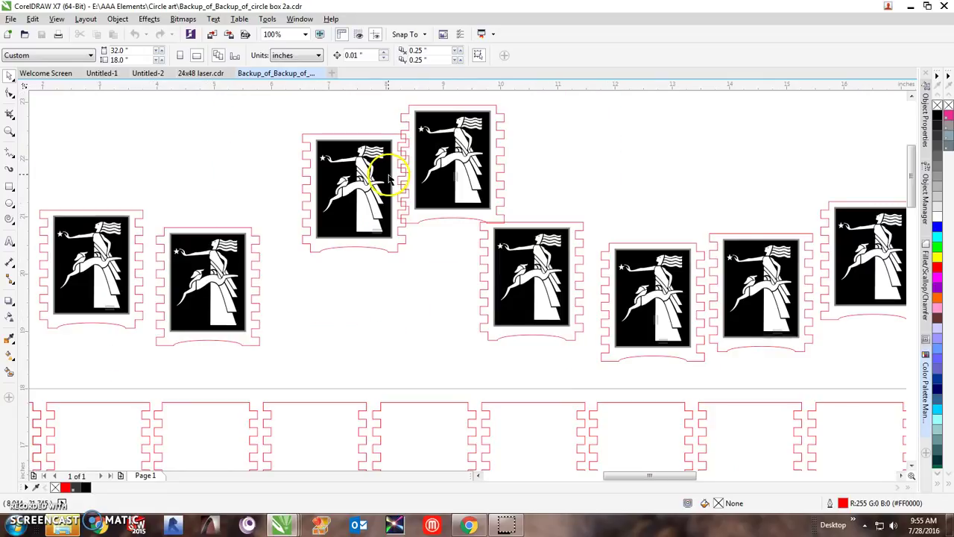
{"action": "scroll", "coordinate": [379, 170], "scroll_direction": "down", "scroll_amount": 2}
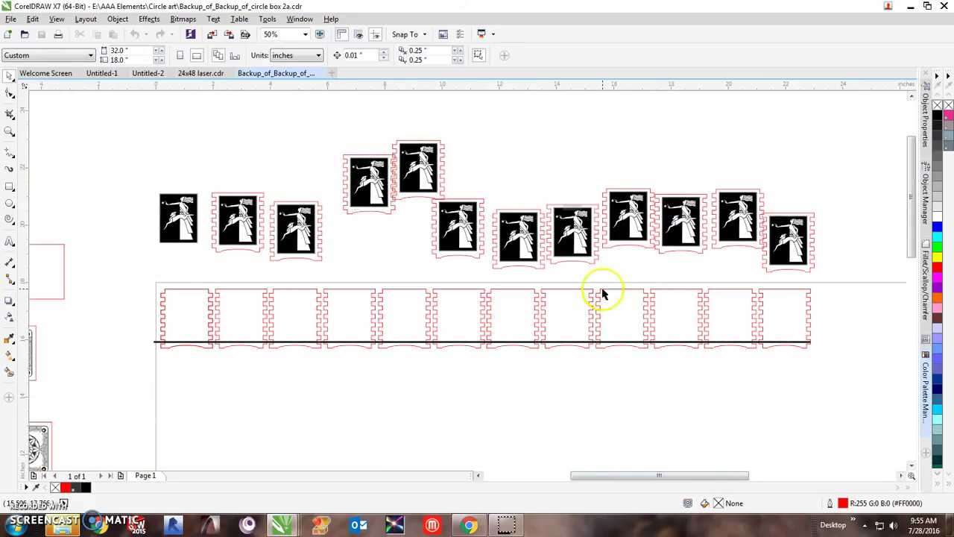
{"action": "scroll", "coordinate": [220, 326], "scroll_direction": "down", "scroll_amount": 1}
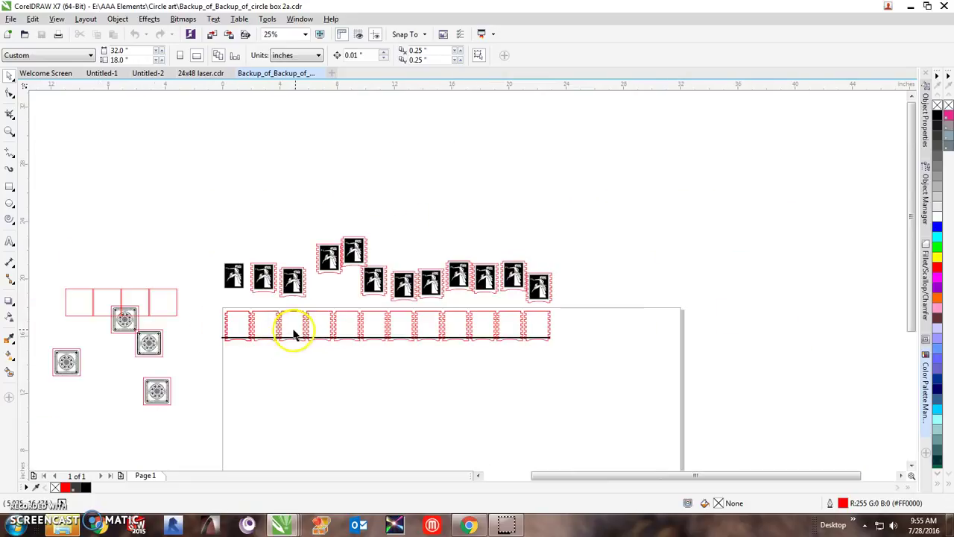
{"action": "scroll", "coordinate": [343, 330], "scroll_direction": "up", "scroll_amount": 1}
{"action": "scroll", "coordinate": [341, 333], "scroll_direction": "down", "scroll_amount": 2}
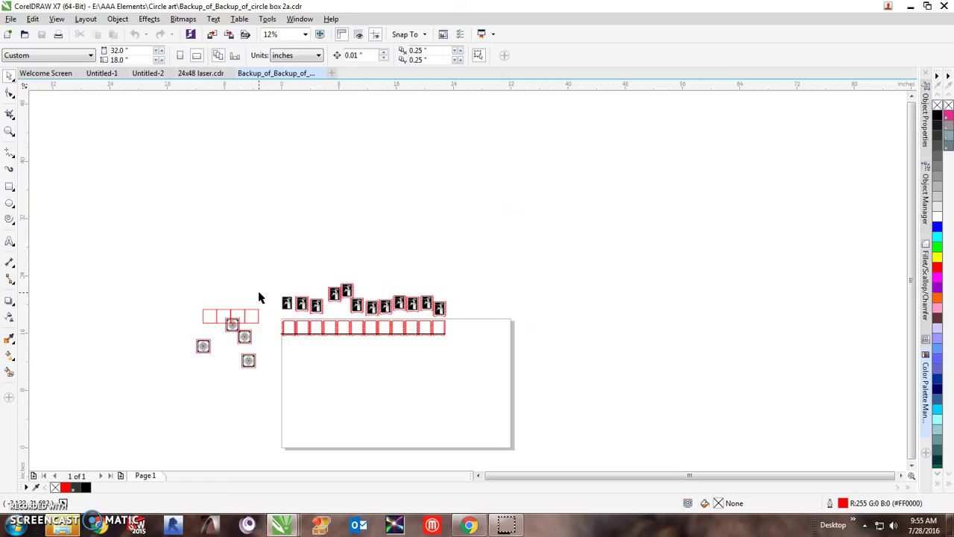